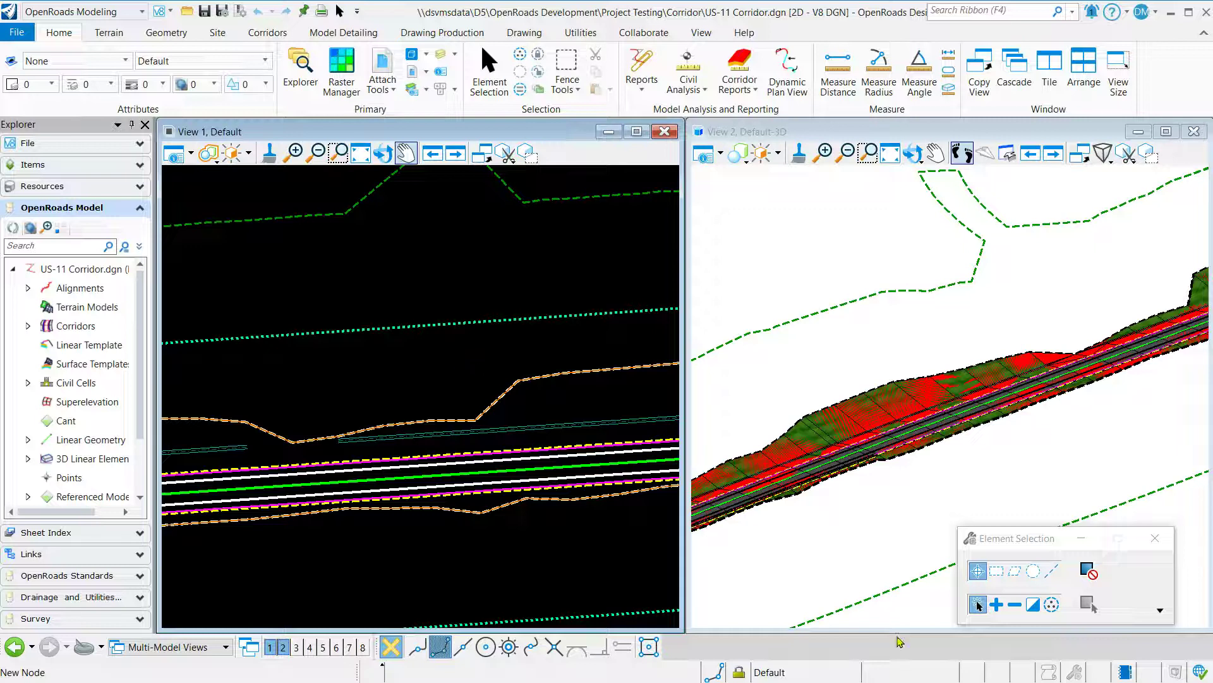
Step: Set the active level to GENERIC NO-PLOT
scroll(512, 491, "down", 1)
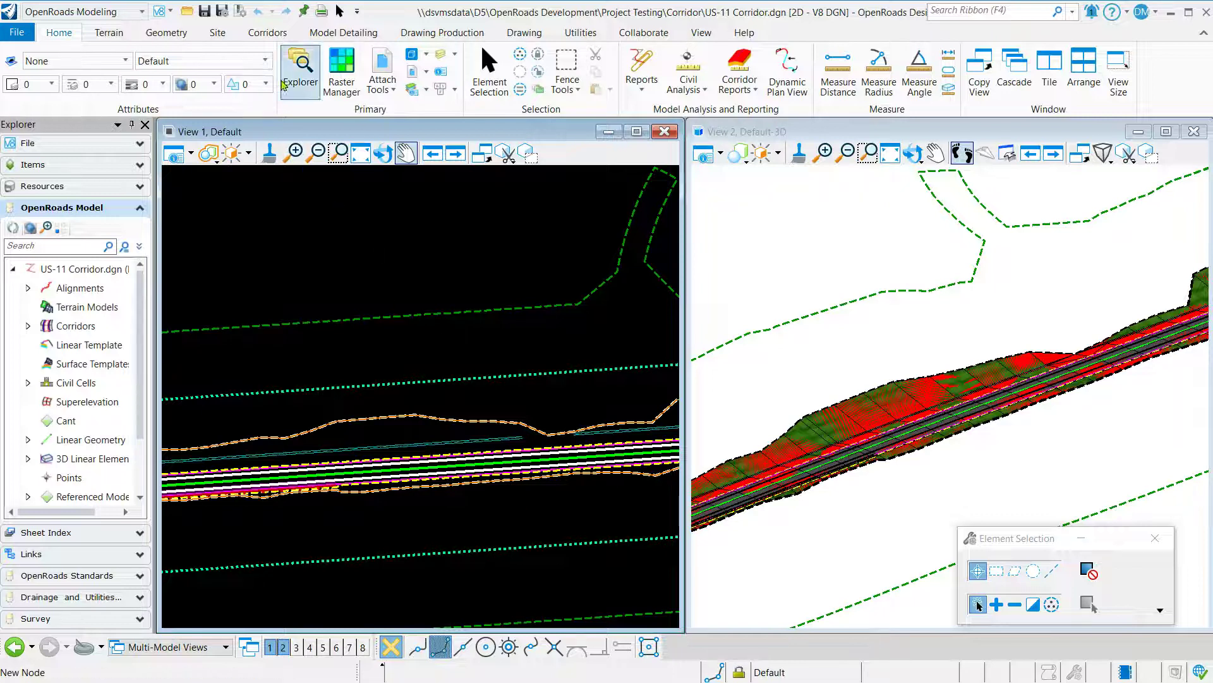
left_click(266, 61)
key("g")
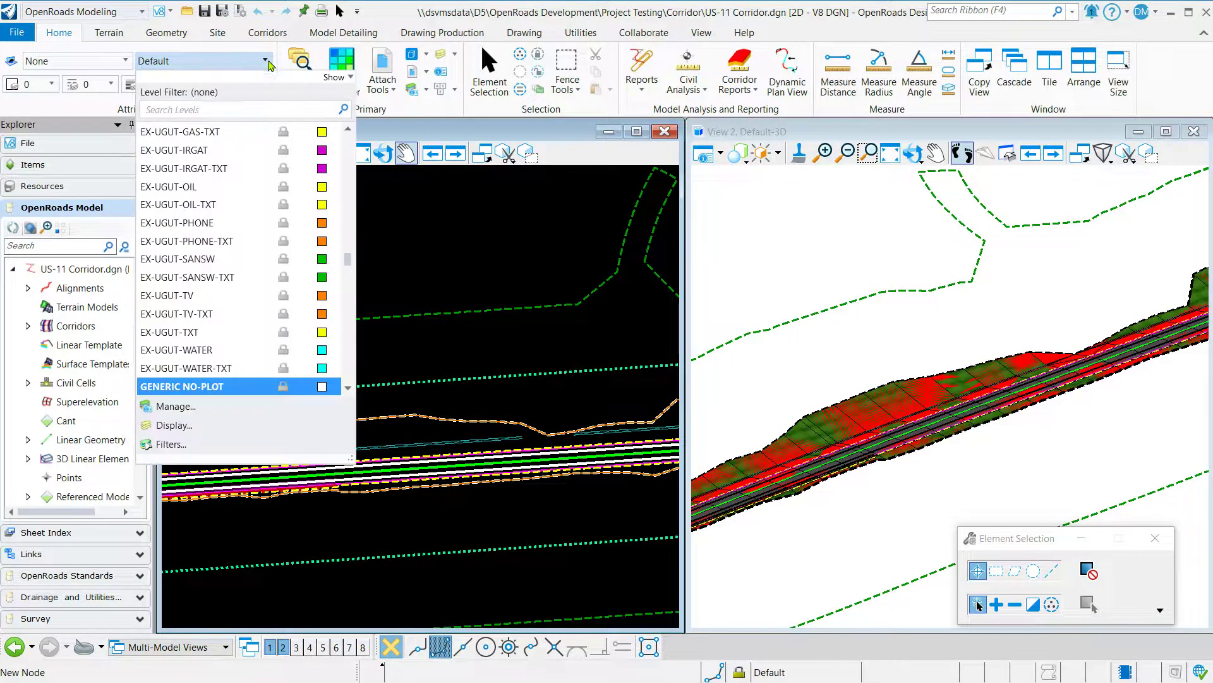
key("Return")
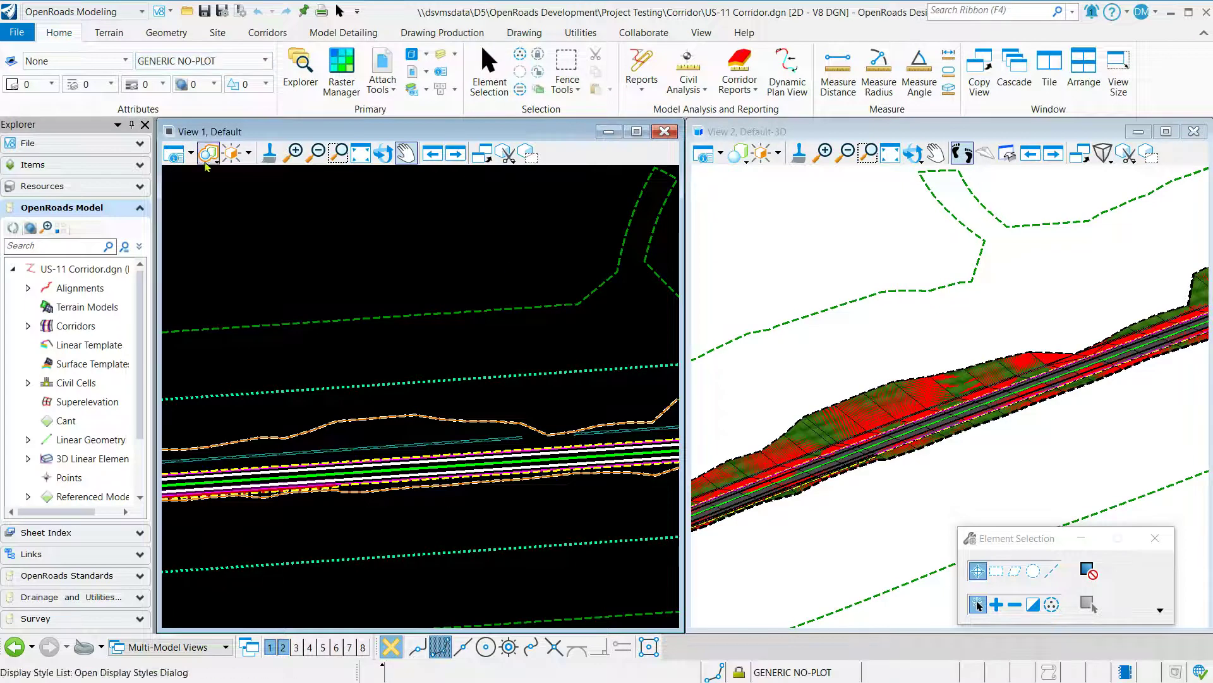
Step: Turn off the display of constructions in View 1 and undo the last SmartLine
left_click(192, 161)
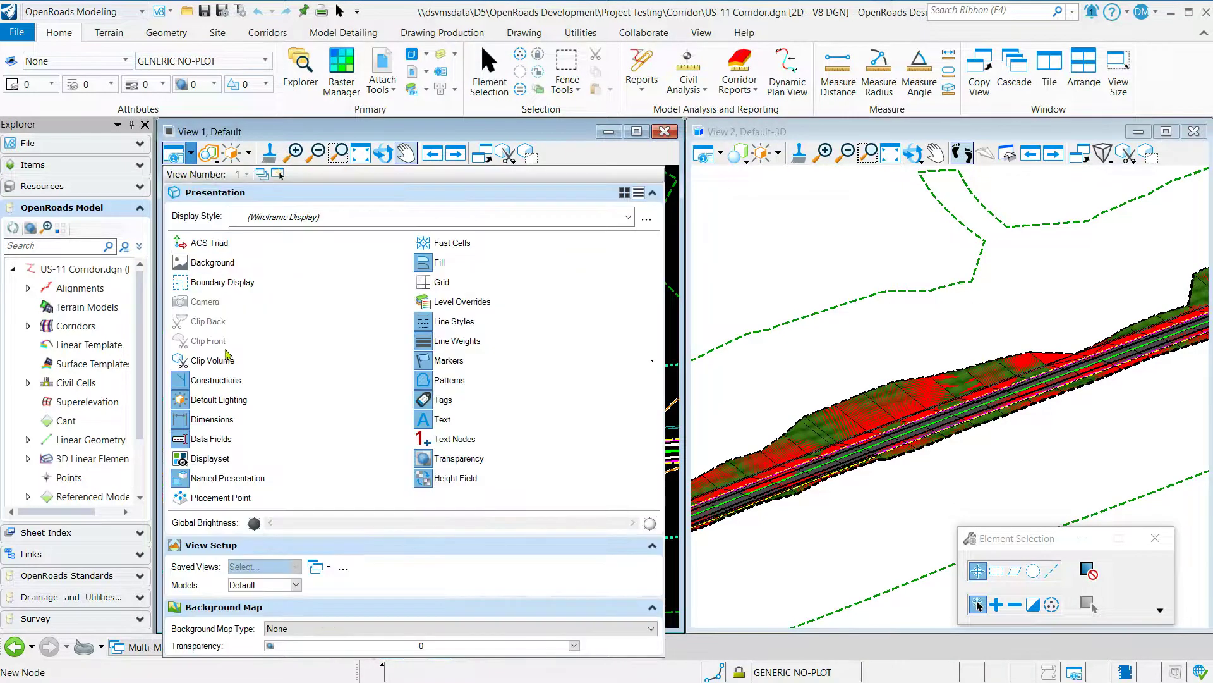
left_click(338, 153)
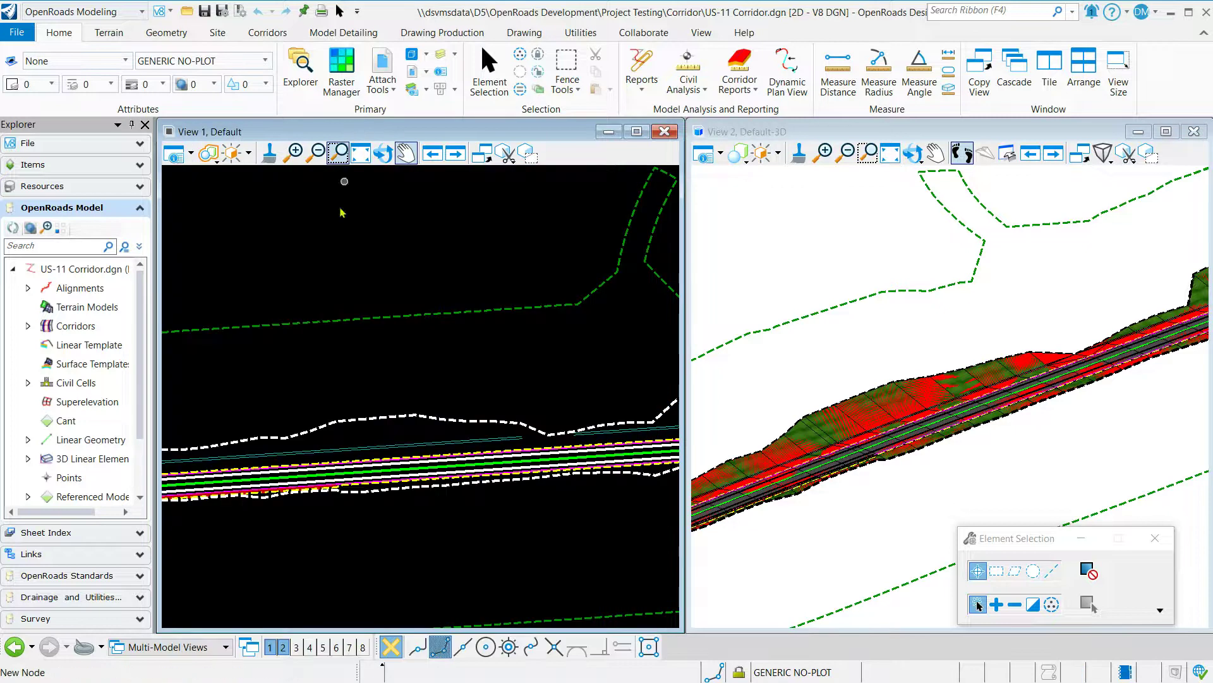
key("ctrl+z")
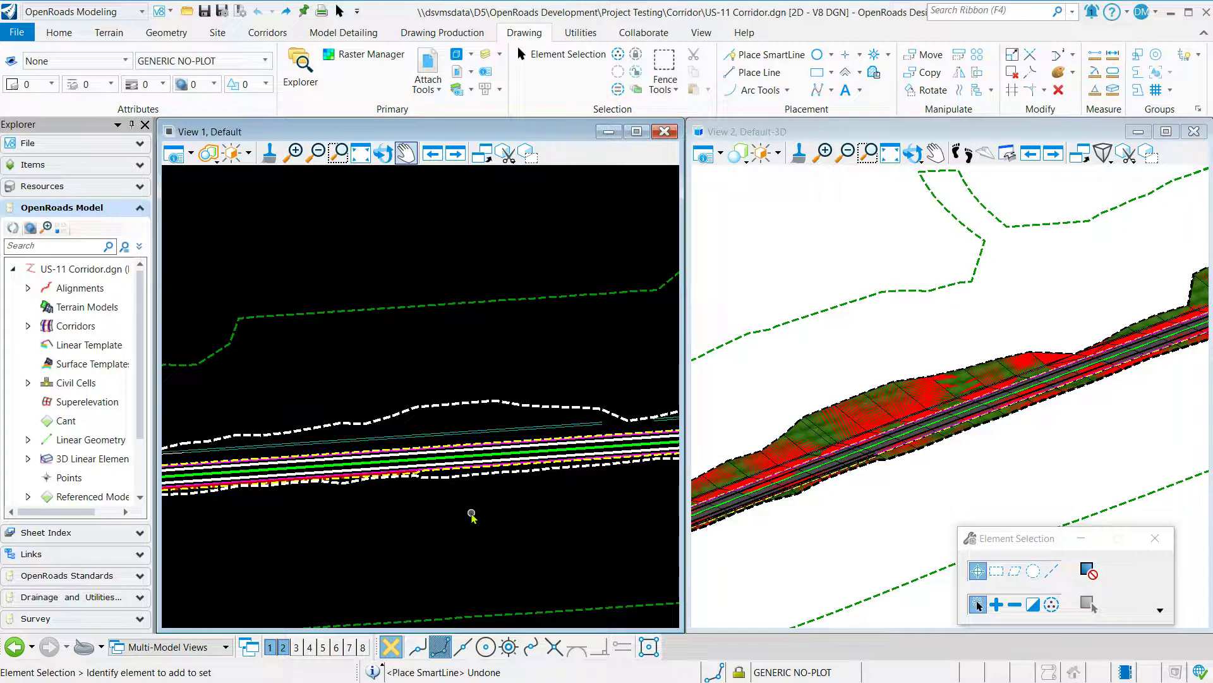
Step: Hide the DRAIN-DTCH and DRAIN-DTCH-FS levels in View 1
key("ctrl+e")
left_click(706, 475)
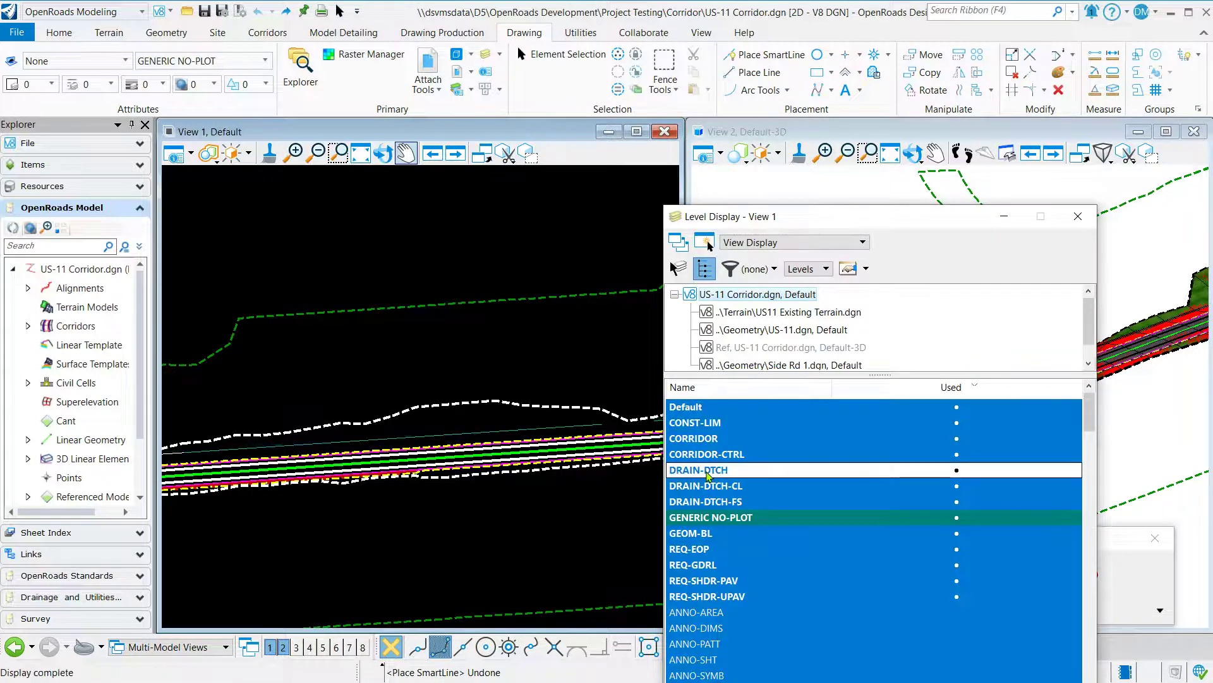
left_click(709, 501)
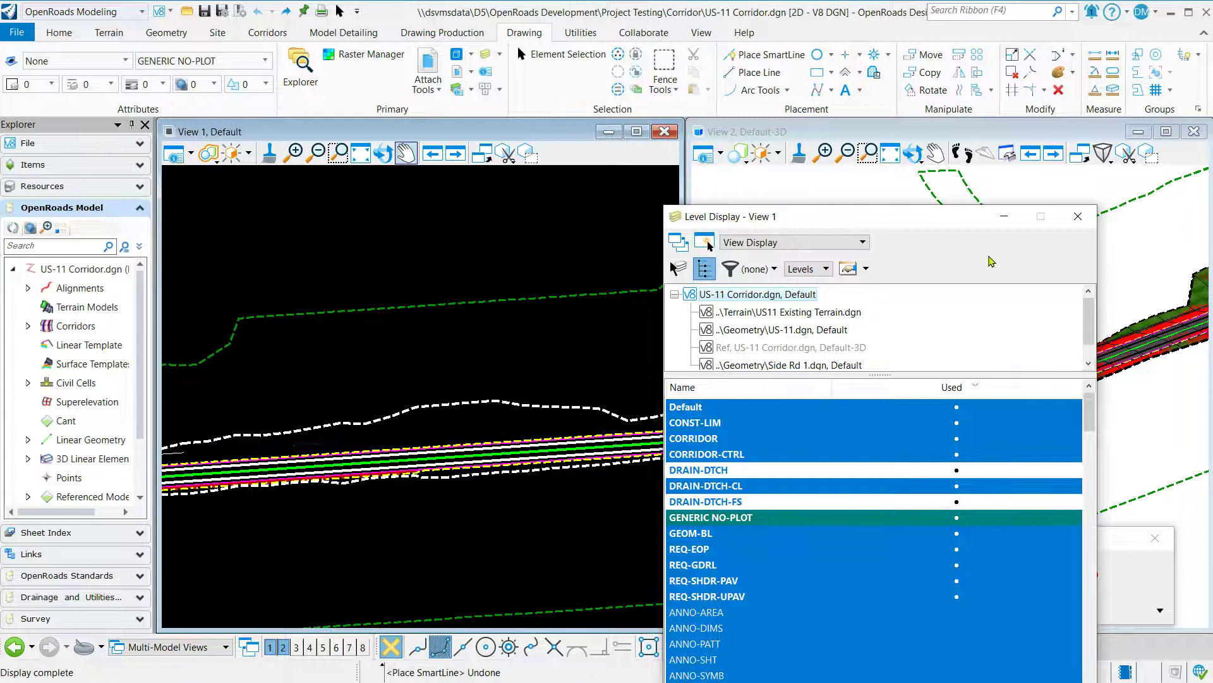
left_click(1076, 218)
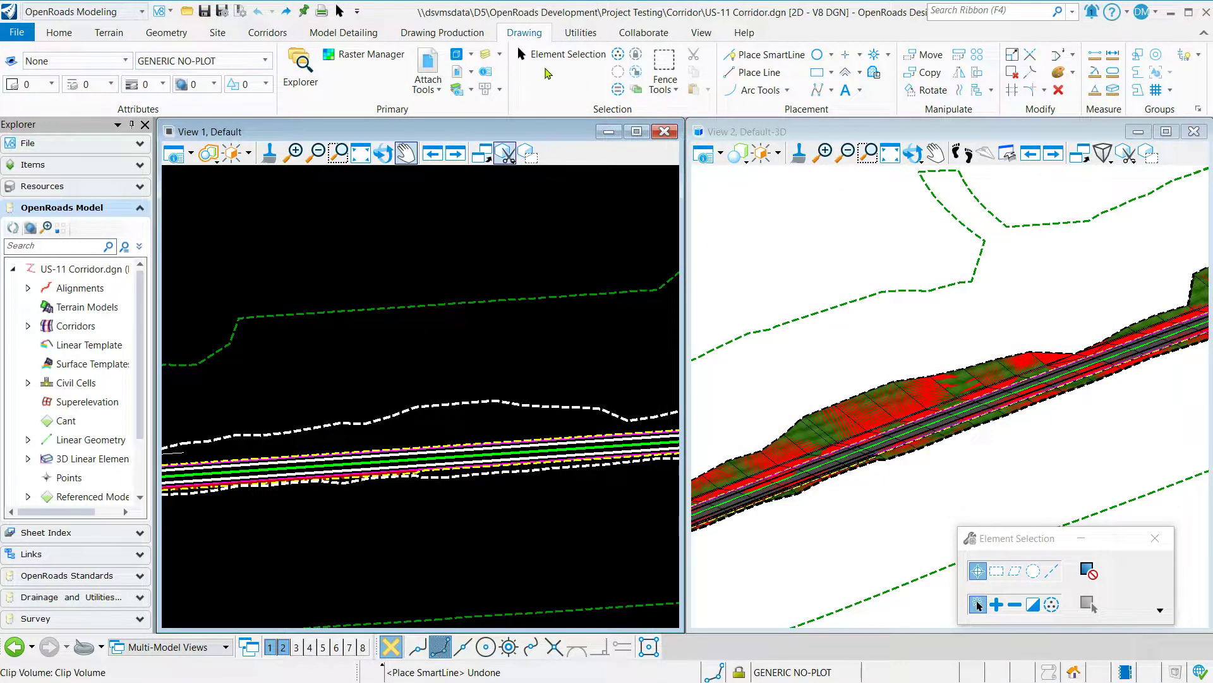
Step: Draw a SmartLine across the full corridor width near its western end, crossing both outer dashed slope limits
left_click(752, 60)
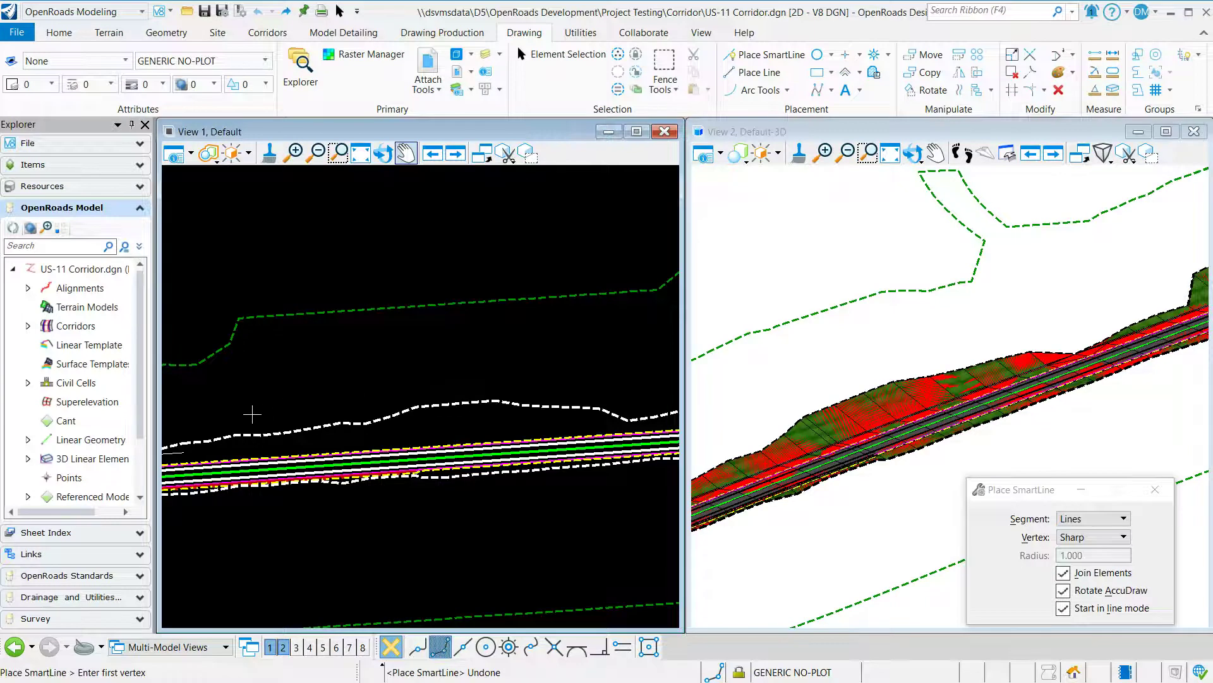
left_click(215, 424)
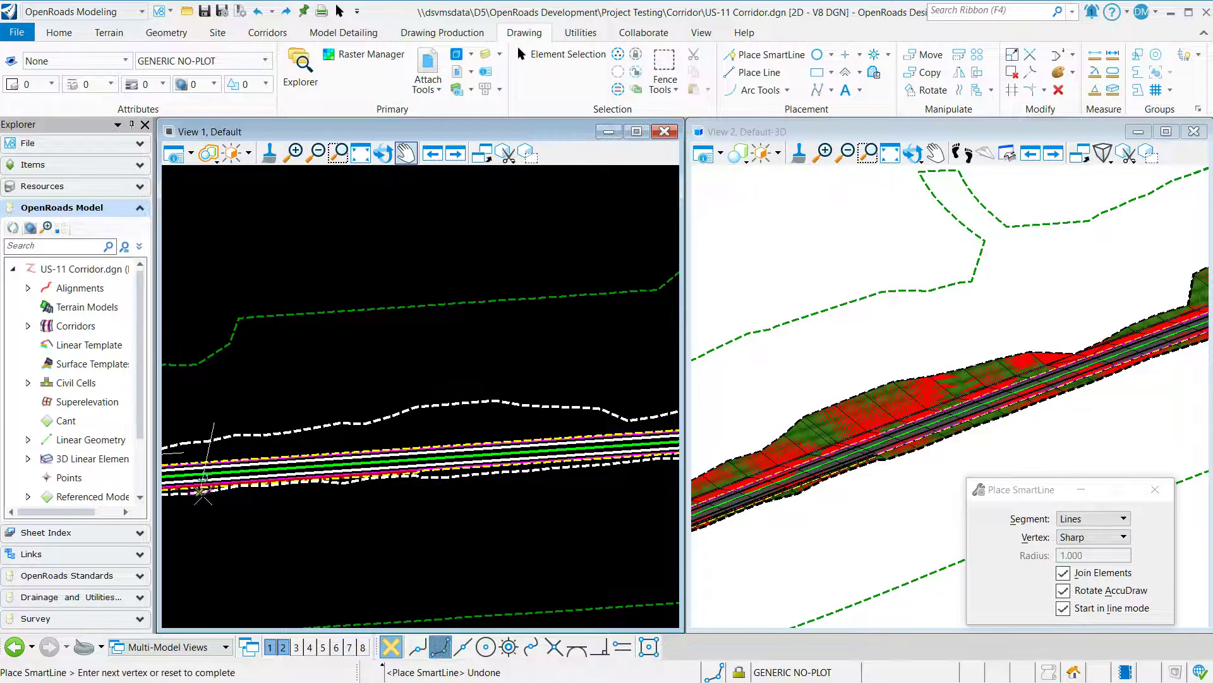
left_click(206, 508)
right_click(262, 518)
scroll(271, 513, "down", 2)
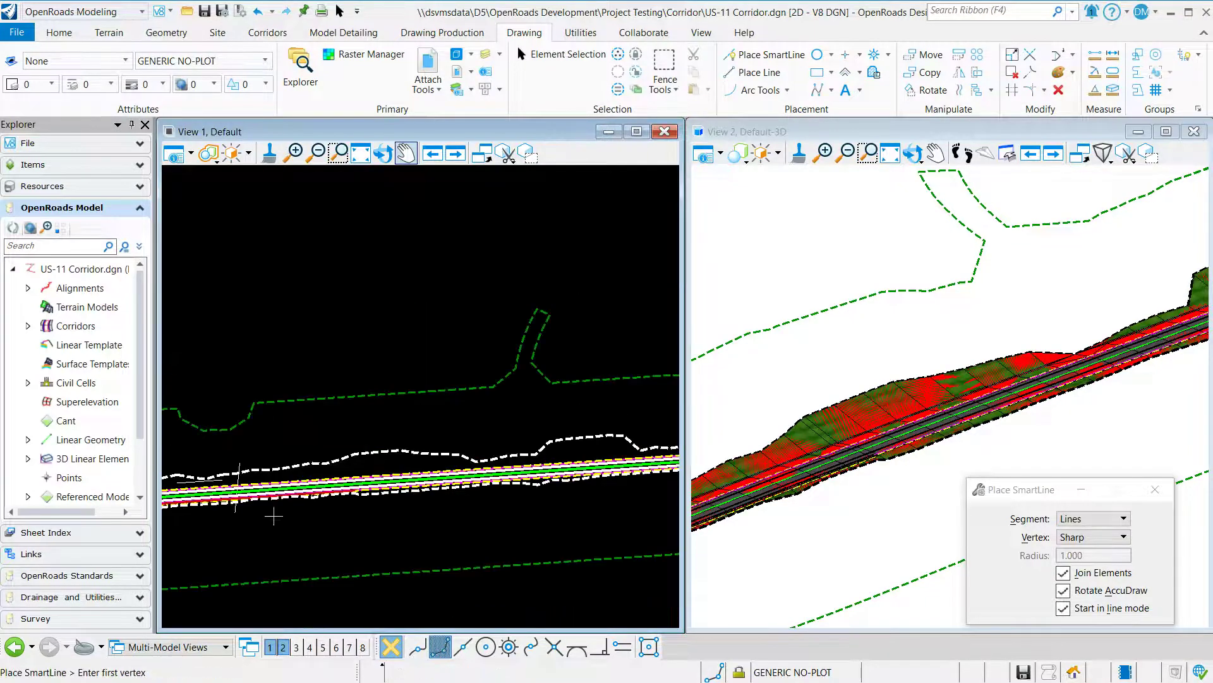
Step: Draw a second SmartLine across the corridor farther east, where the upper slope limit narrows toward the road
scroll(491, 518, "up", 2)
left_click(497, 376)
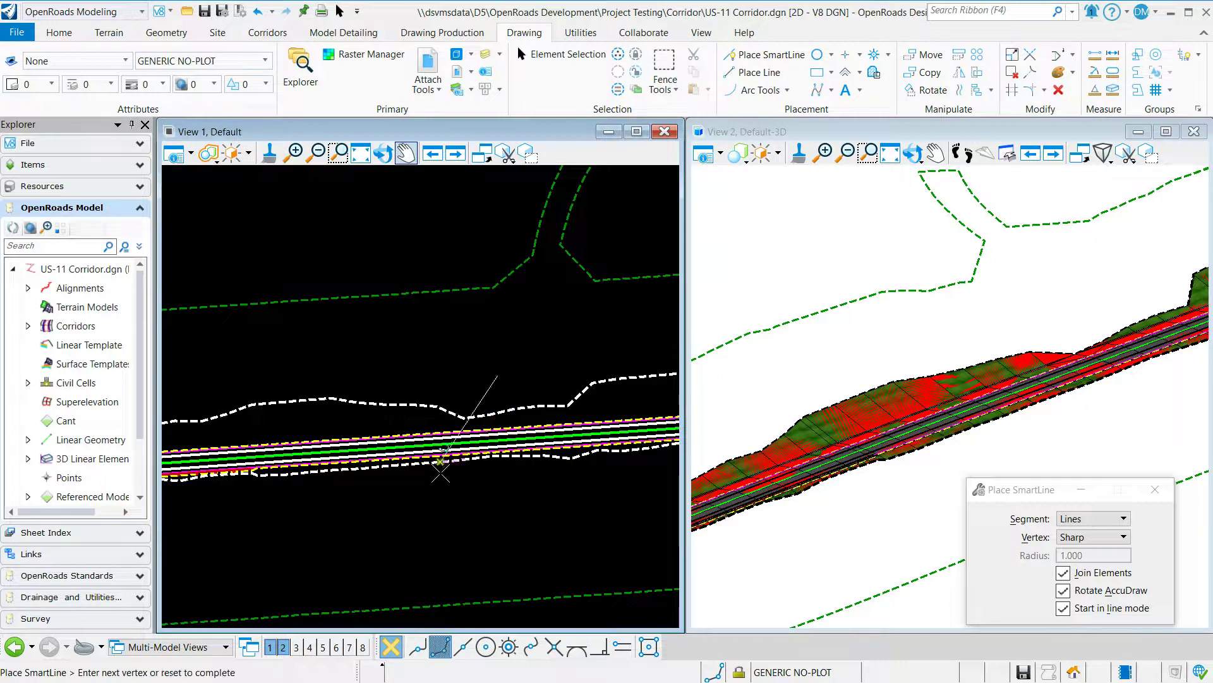
left_click(438, 489)
right_click(502, 498)
scroll(509, 486, "down", 2)
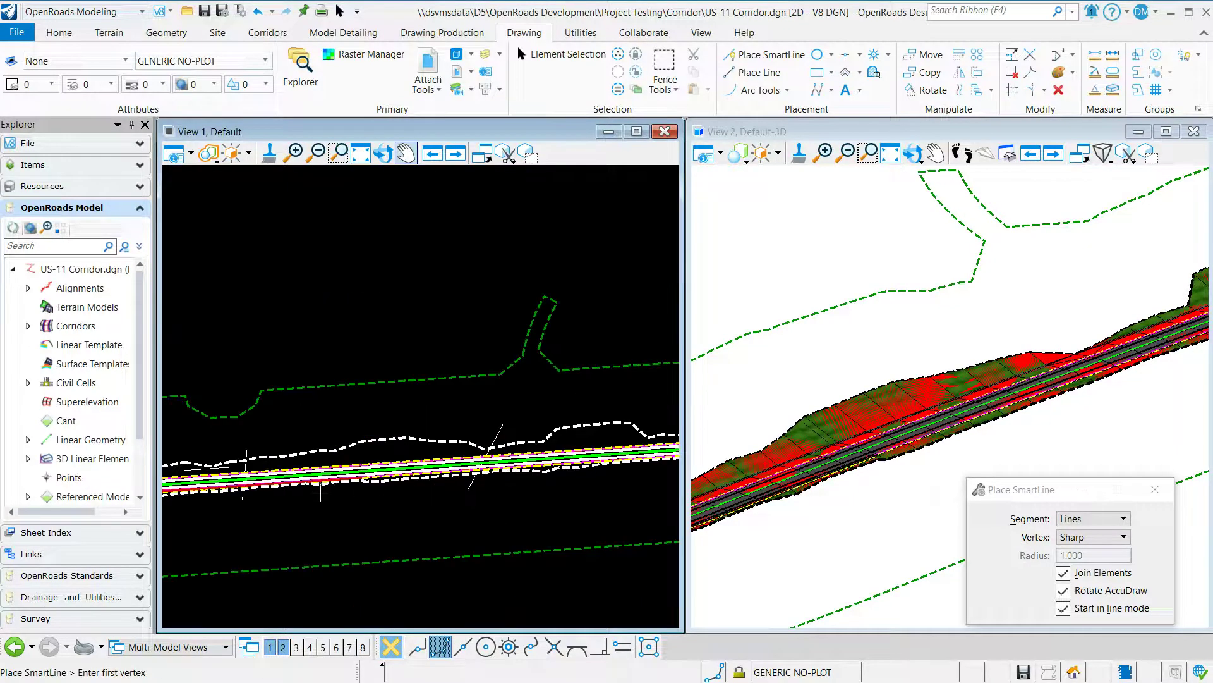
key("Escape")
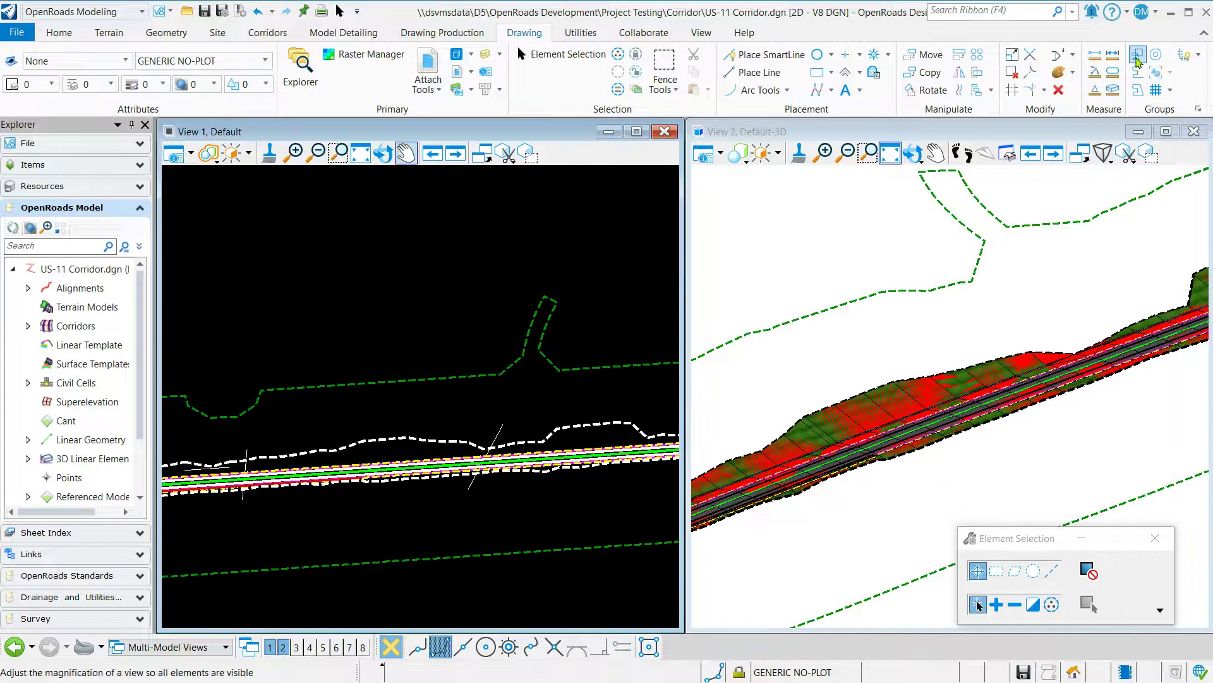
Step: Create a region by flooding the slope area enclosed by the two crossing lines, the upper slope limit and the road edge
left_click(1137, 57)
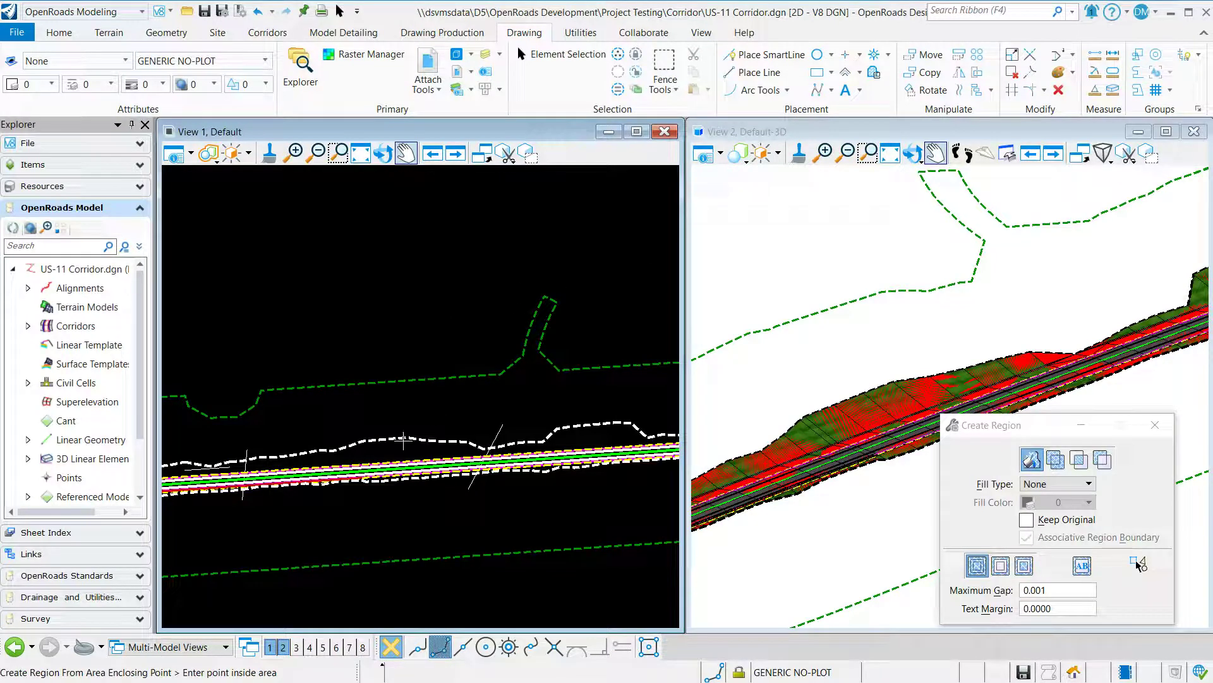
left_click(391, 447)
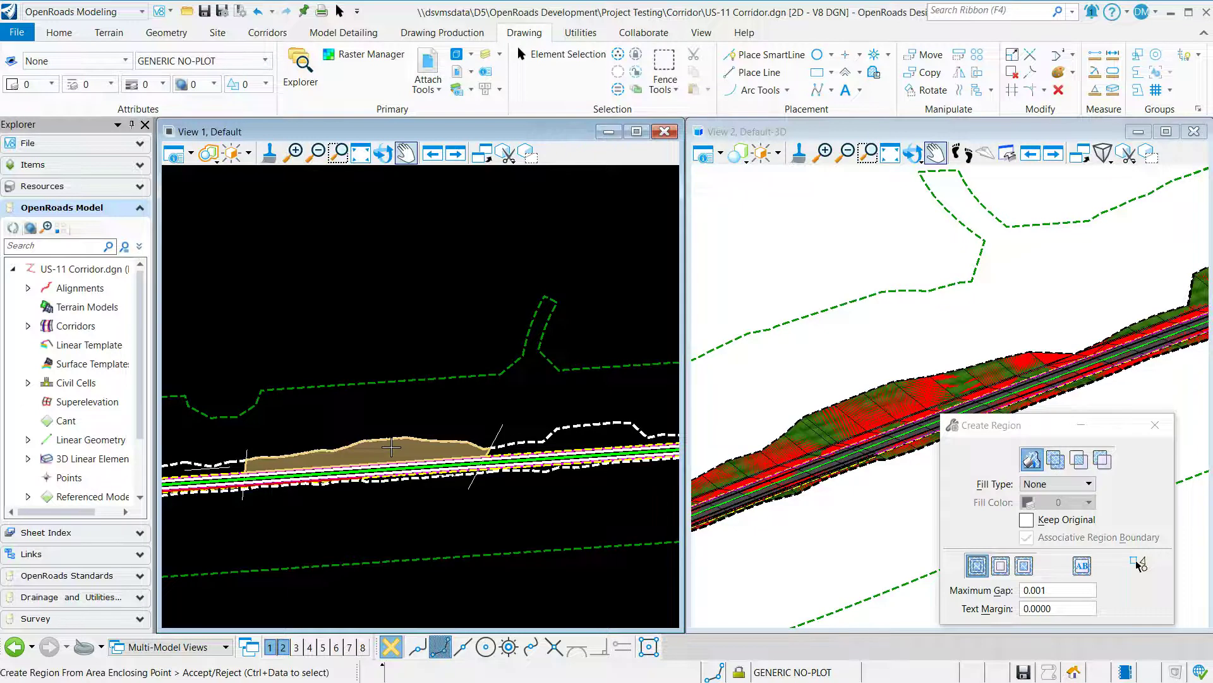
left_click(391, 447)
key("Escape")
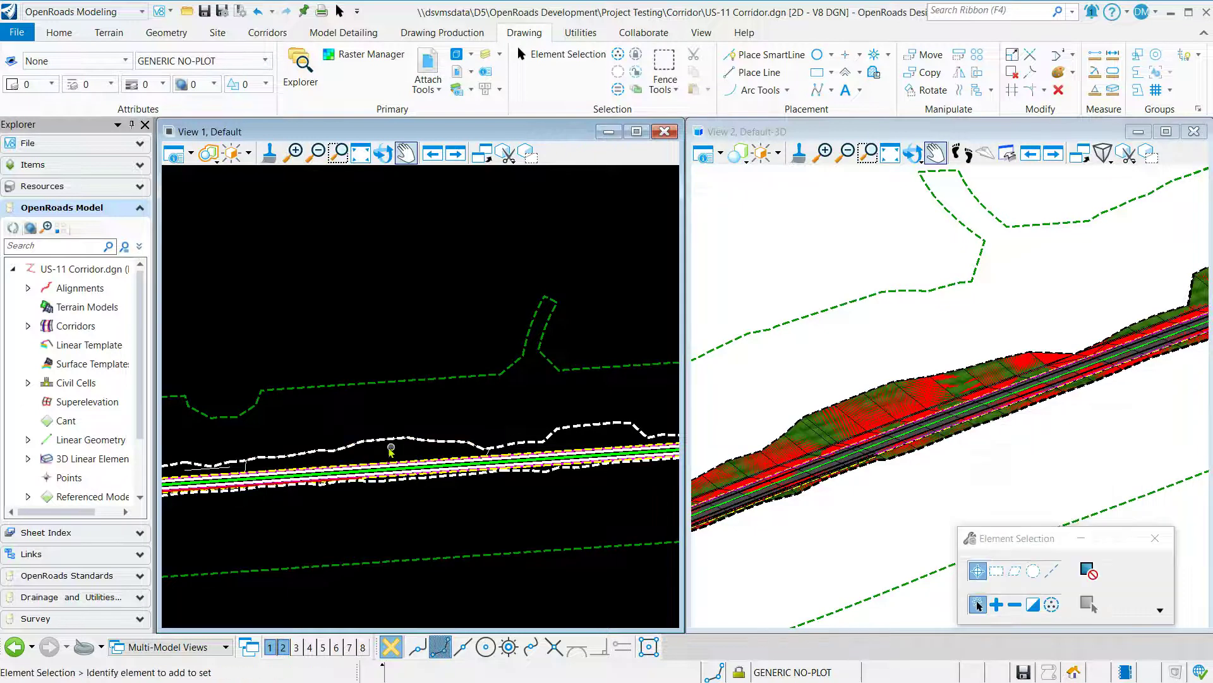
Step: Start a clipped terrain model with the US-11 terrain as reference and the new slope region as the only clipping element
scroll(272, 460, "up", 1)
scroll(213, 471, "down", 1)
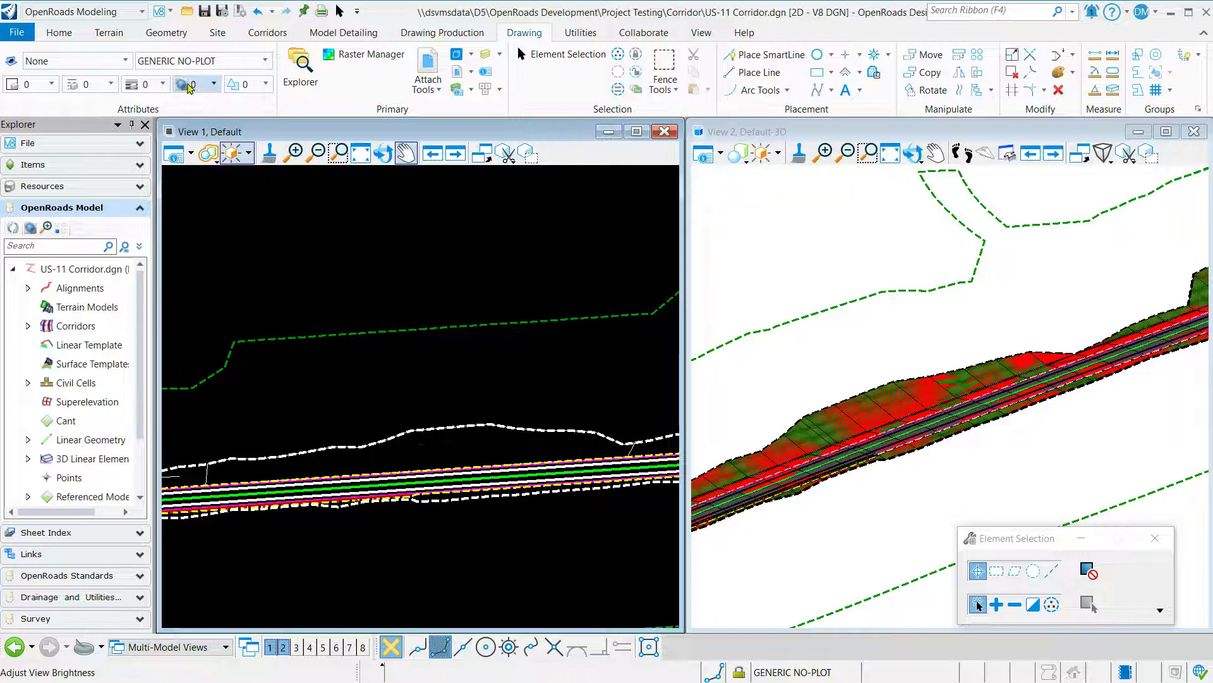
left_click(112, 34)
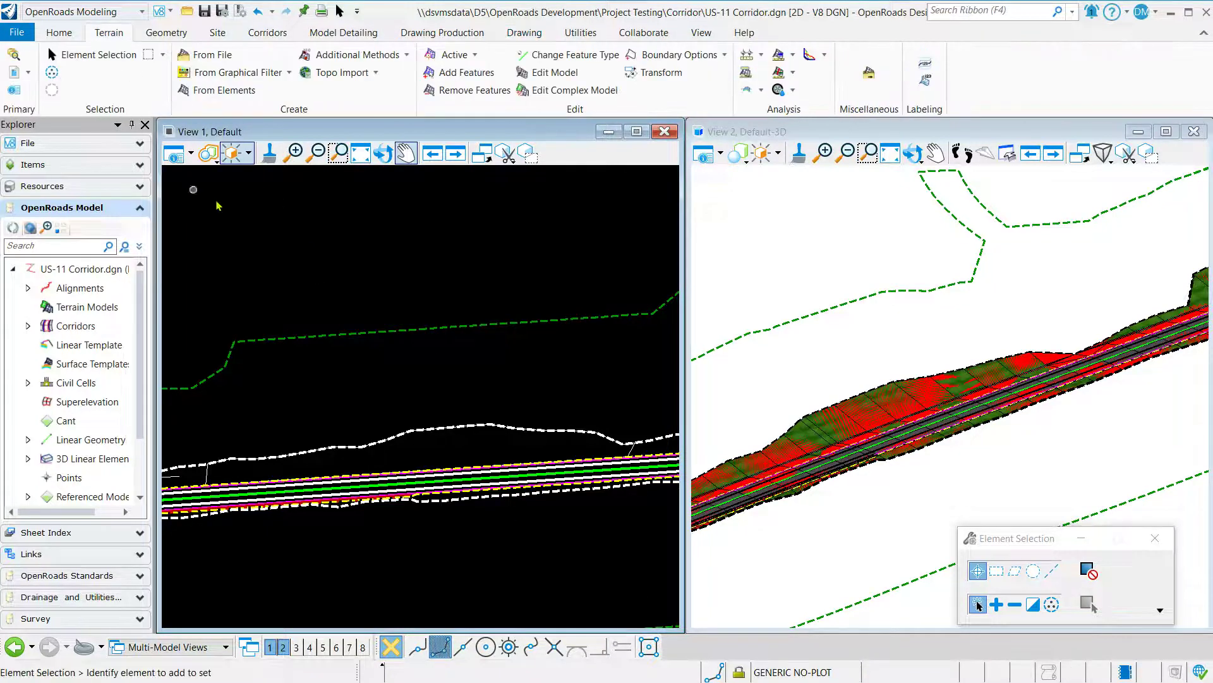
left_click(407, 56)
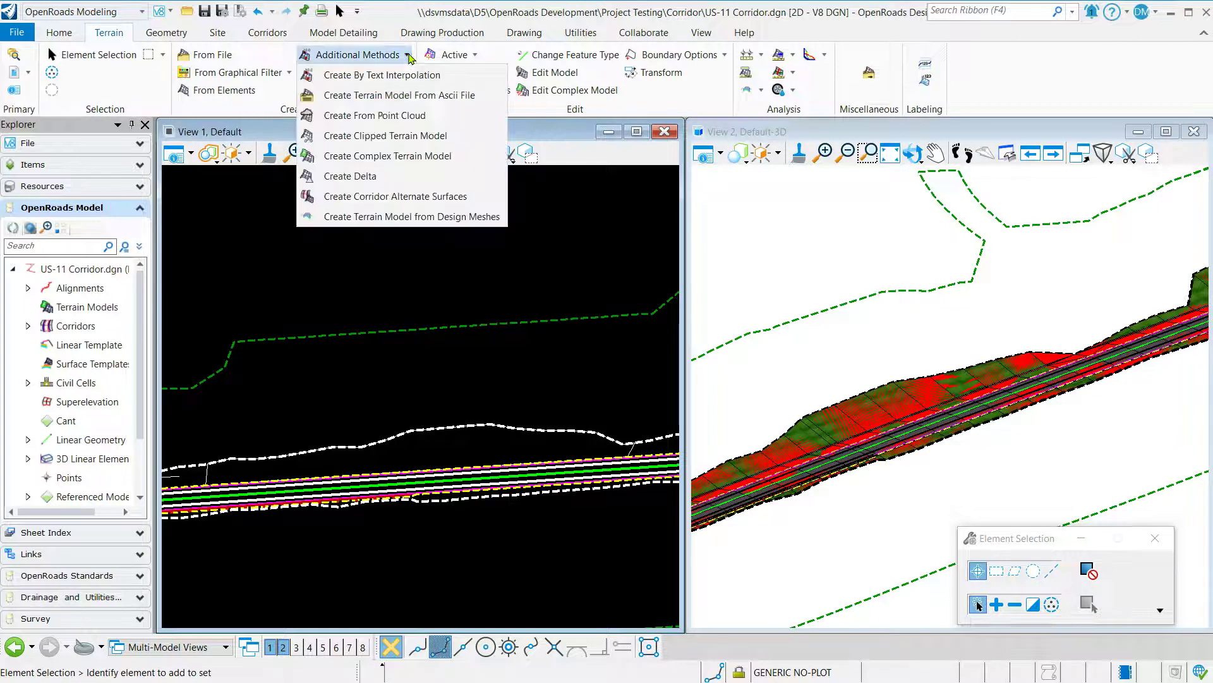
left_click(378, 142)
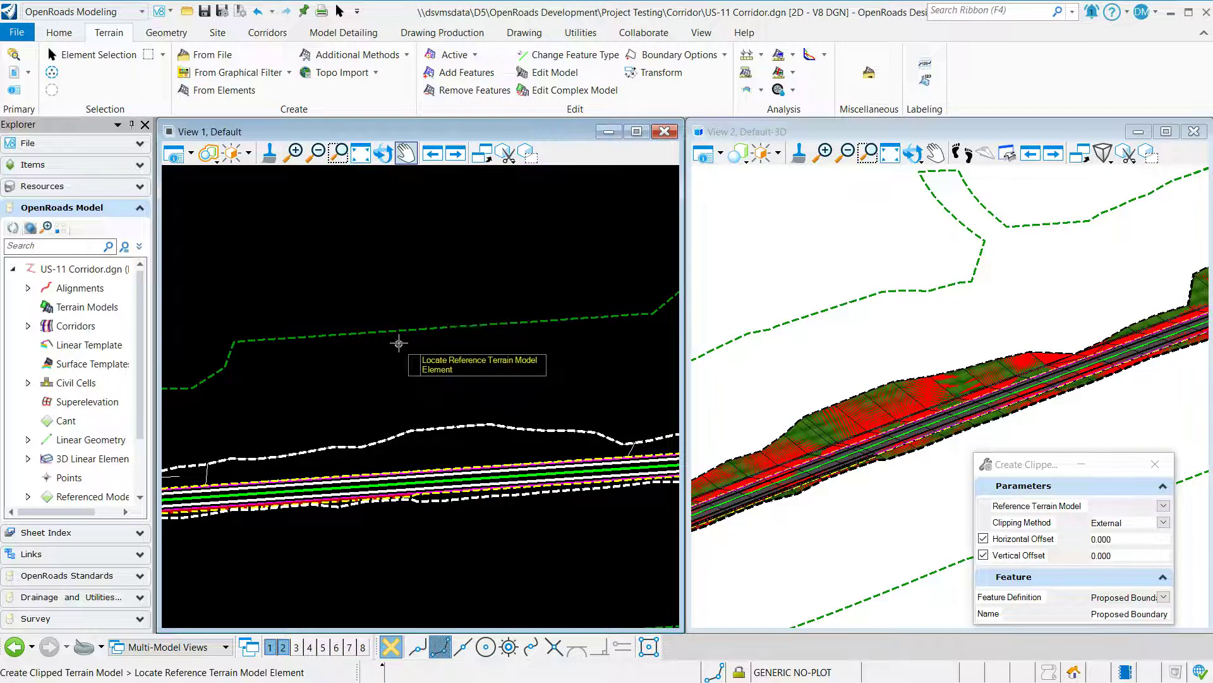
left_click(406, 329)
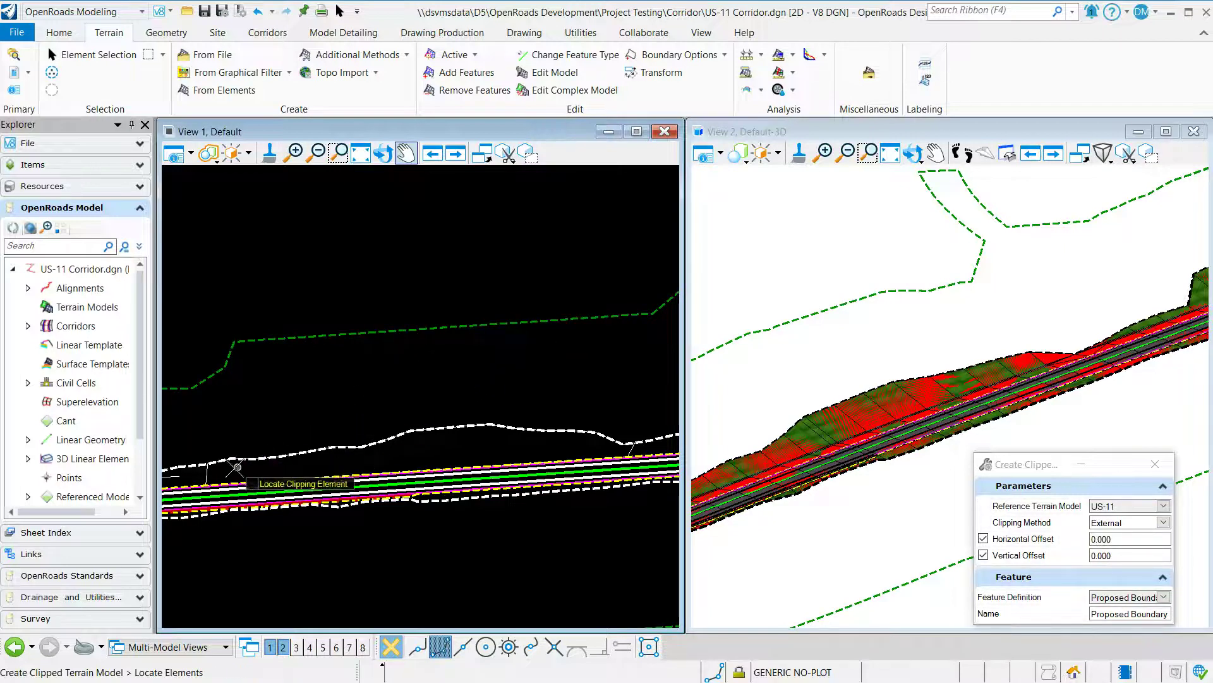
left_click(209, 471)
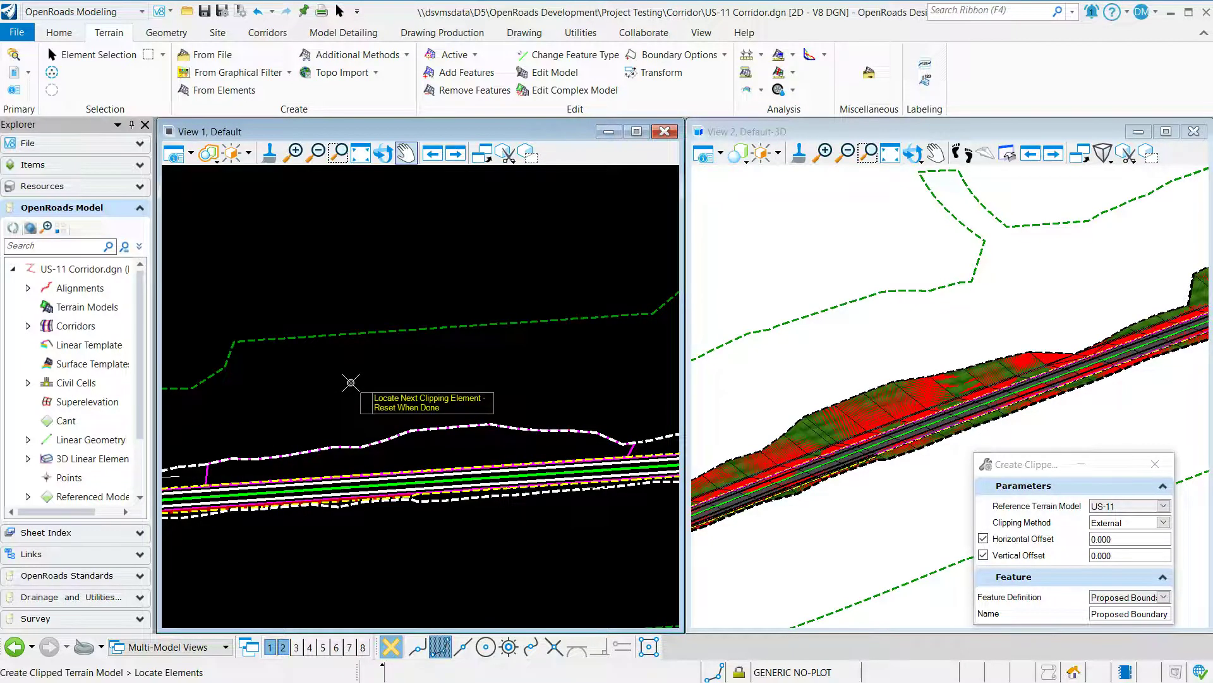
right_click(351, 382)
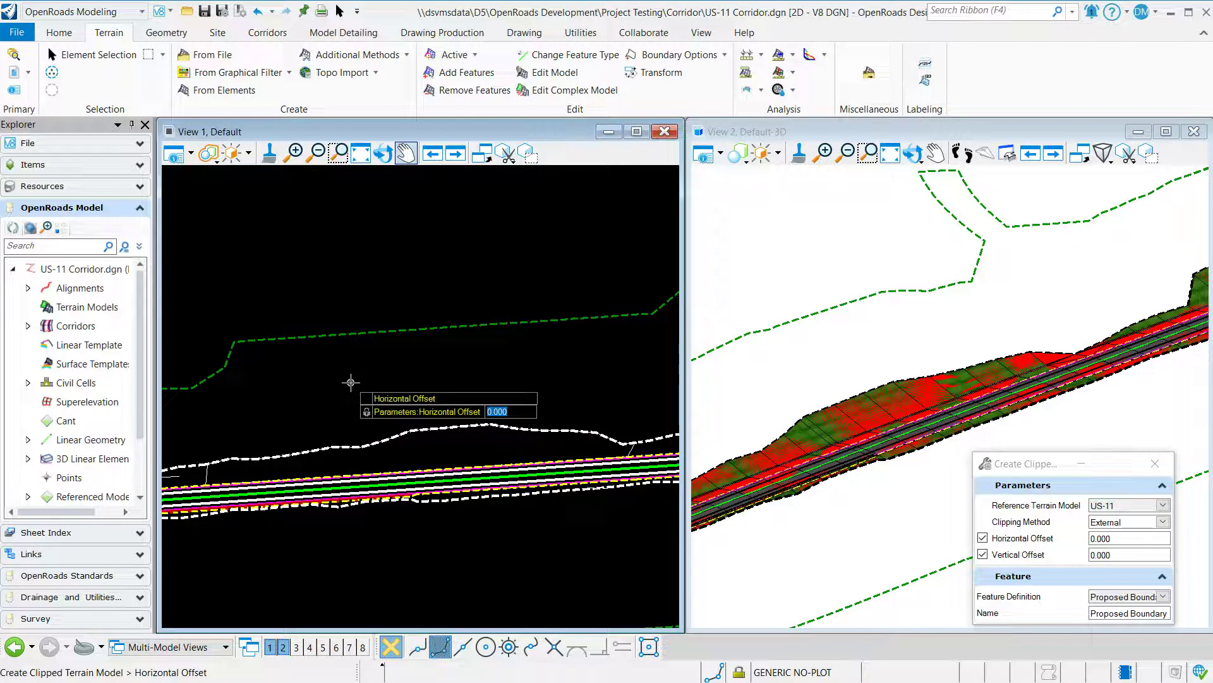
Step: Create the clipped terrain with 0.000 horizontal and vertical offsets, the External clipping method and the name Unsuitable
left_click(350, 382)
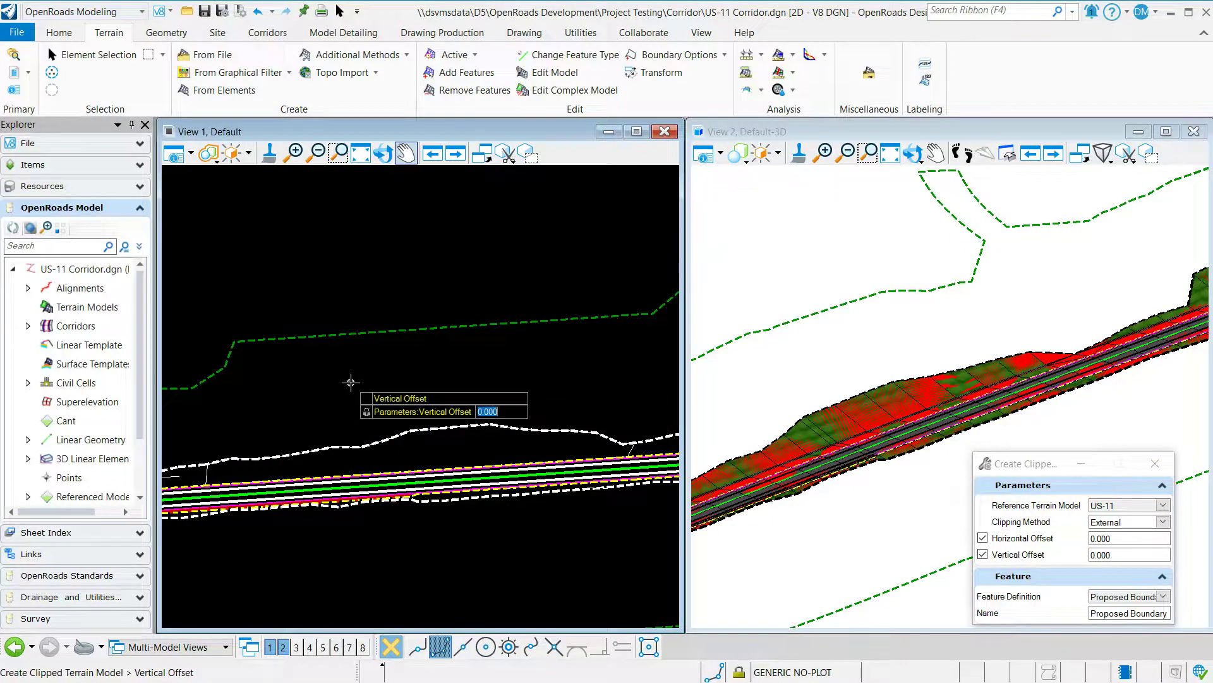
left_click(350, 382)
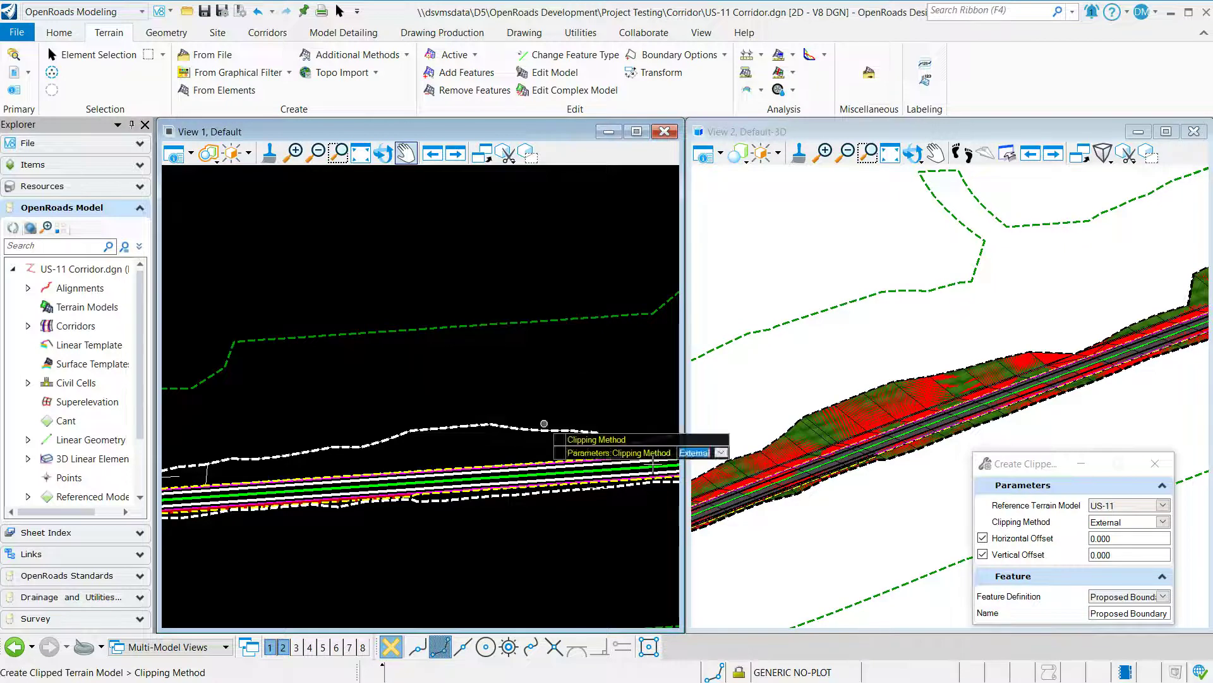
left_click(1128, 613)
type("Unsuitable")
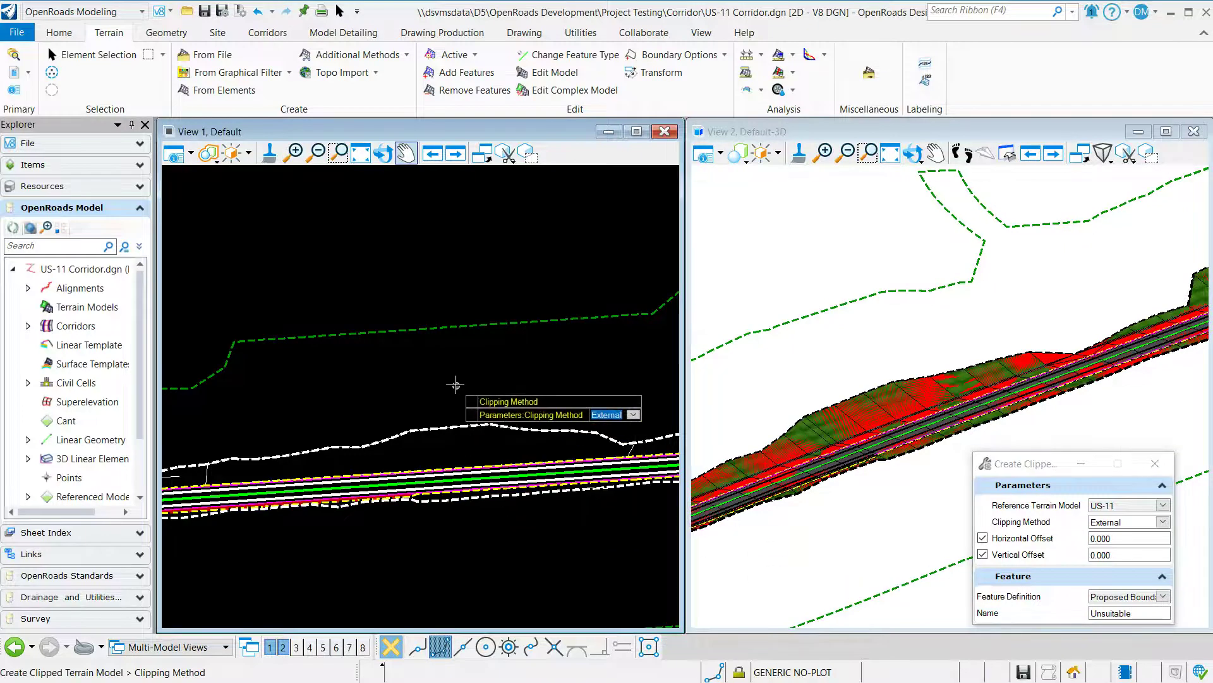
left_click(455, 385)
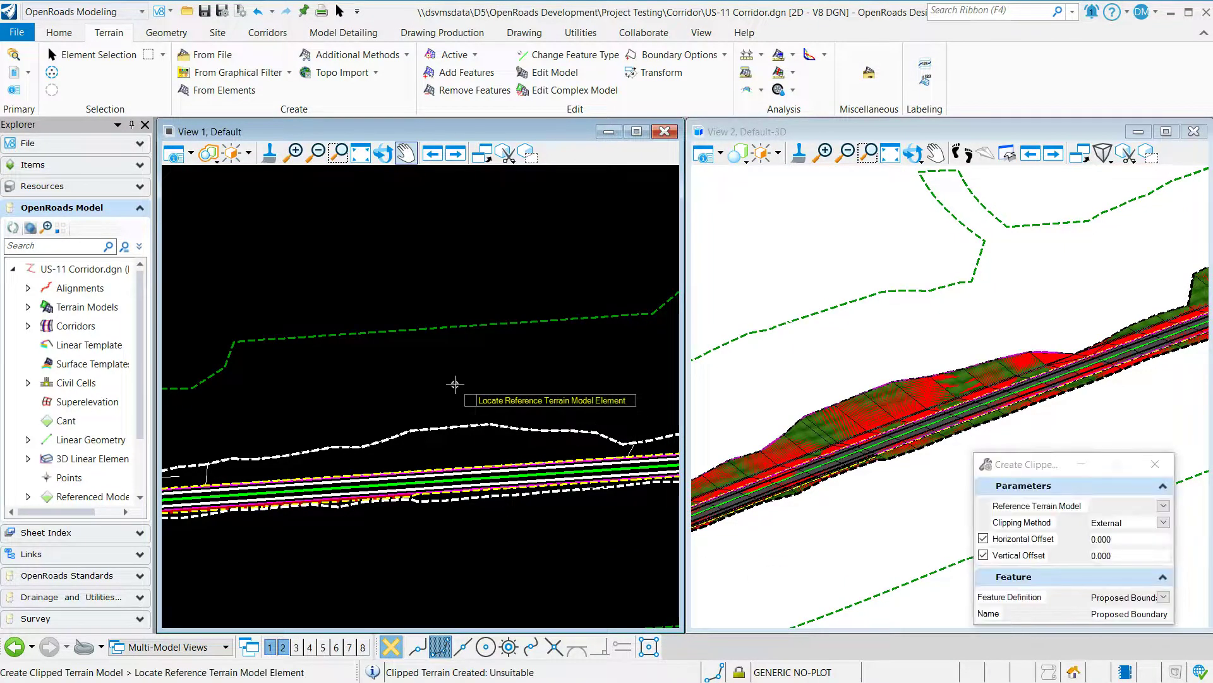
right_click(455, 385)
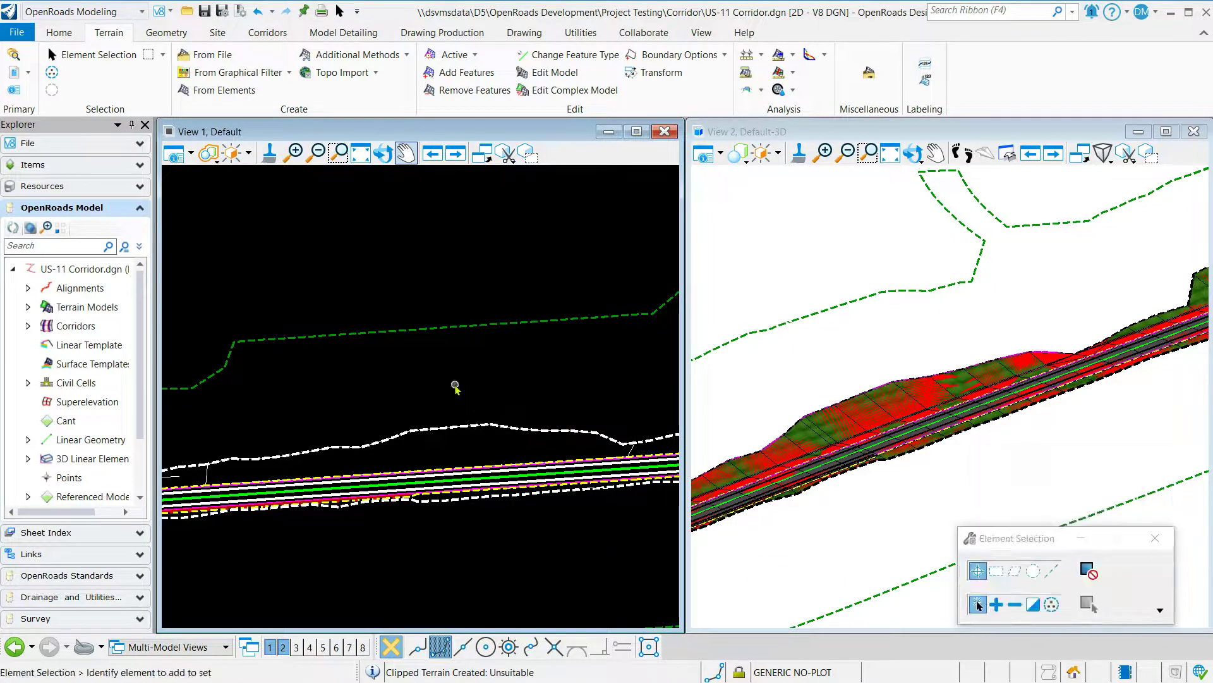
Step: Examine the clipped terrain's boundary along the corridor's upper slope in the 3D view
left_click(1070, 313)
scroll(1053, 343, "up", 2)
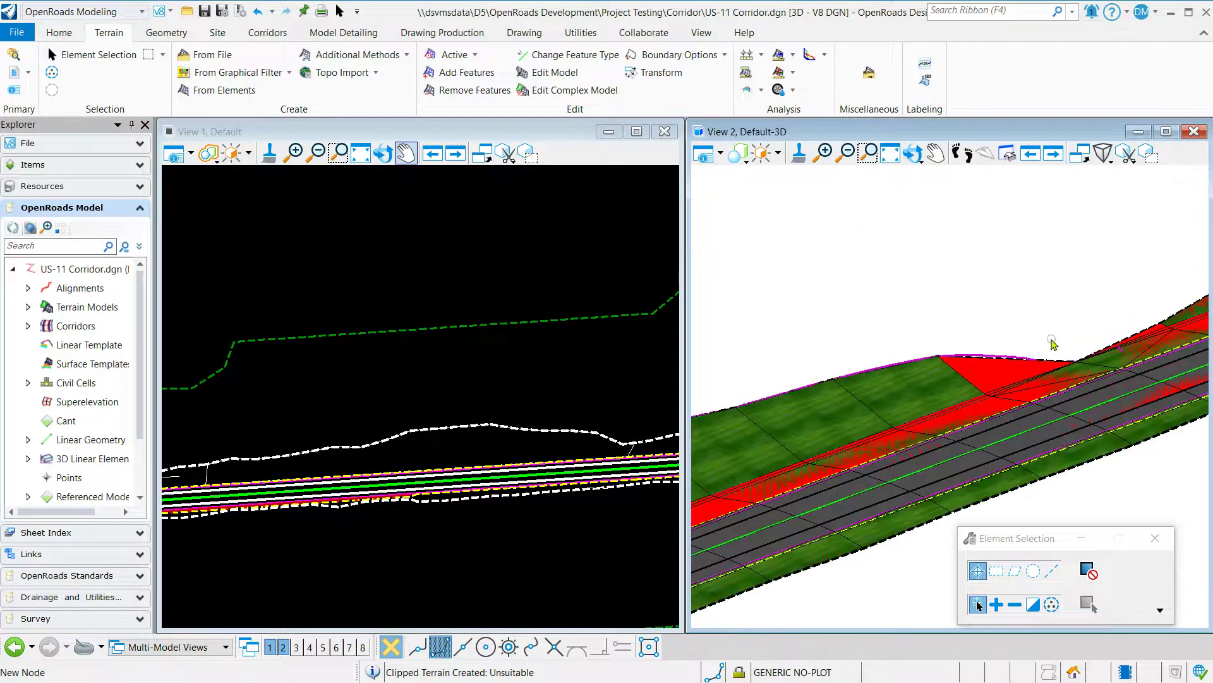
scroll(1053, 343, "up", 3)
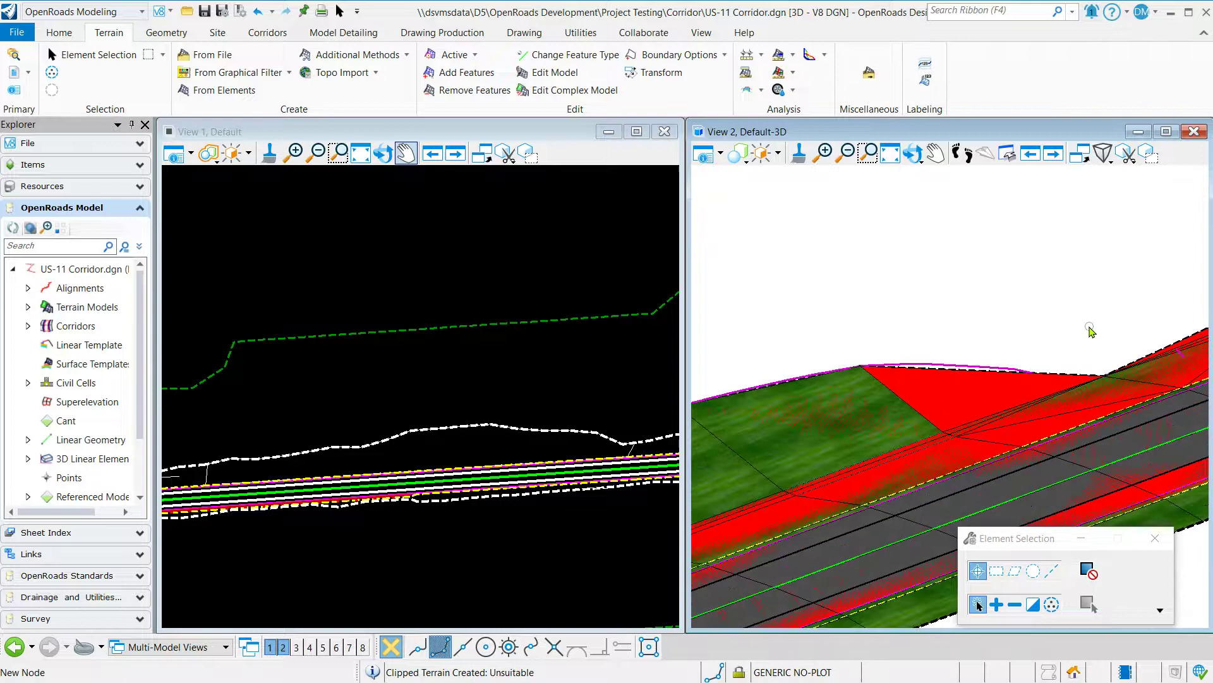
scroll(1090, 331, "down", 1)
scroll(1033, 345, "up", 3)
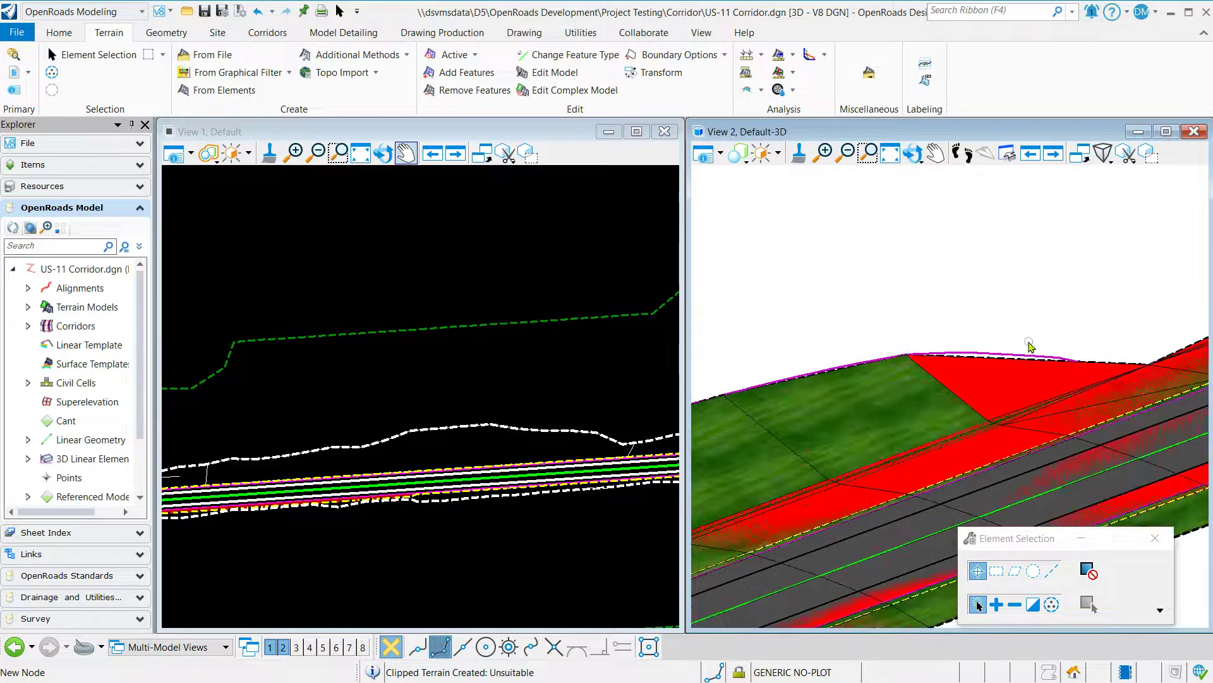
scroll(1042, 363, "down", 2)
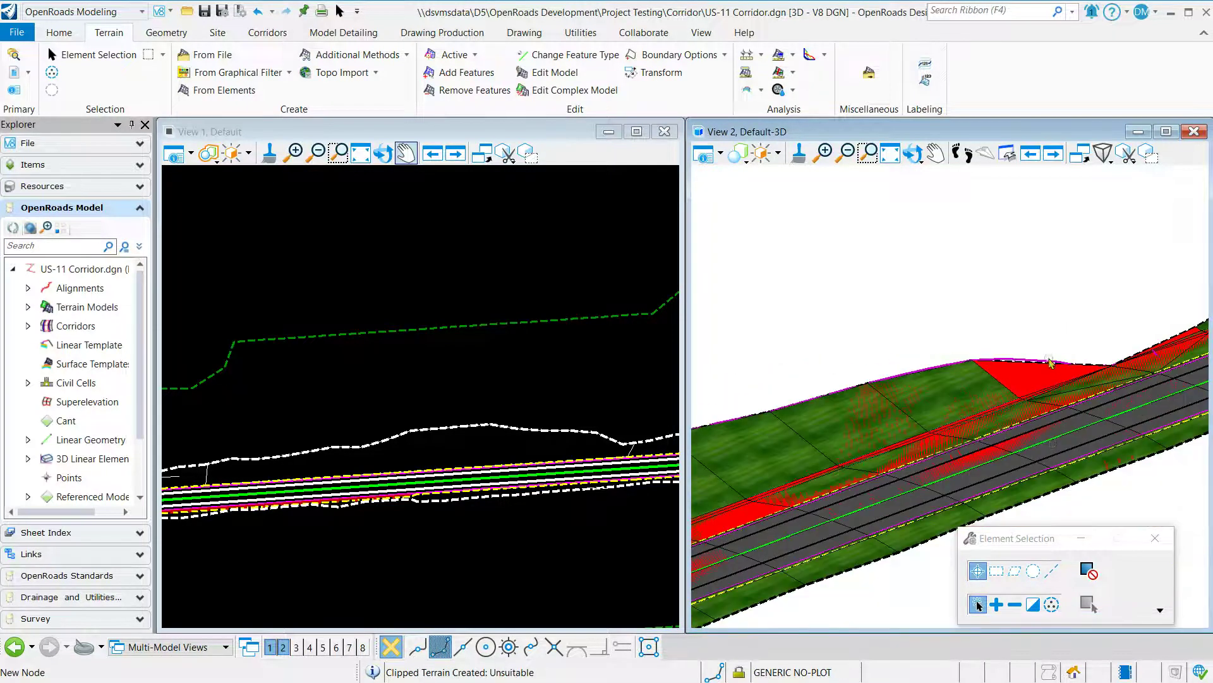
scroll(939, 522, "down", 2)
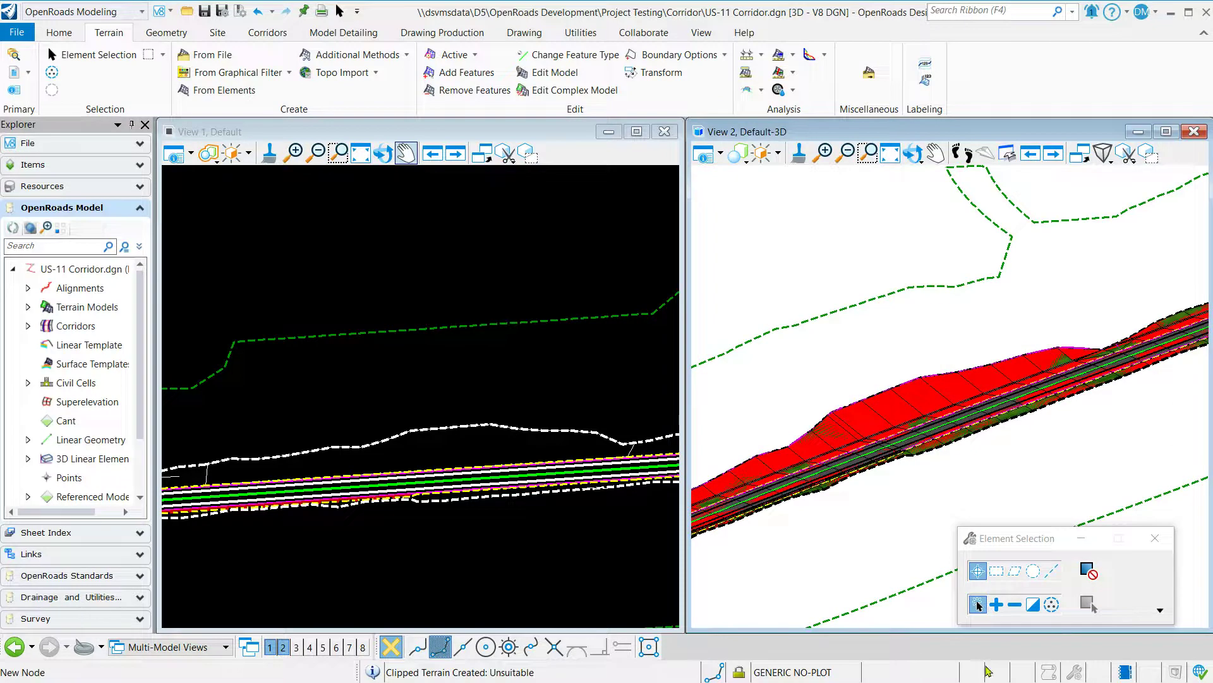
Step: Start applying a surface template to the Unsuitable terrain model, with Apply External Clip Boundary set to No
left_click(343, 33)
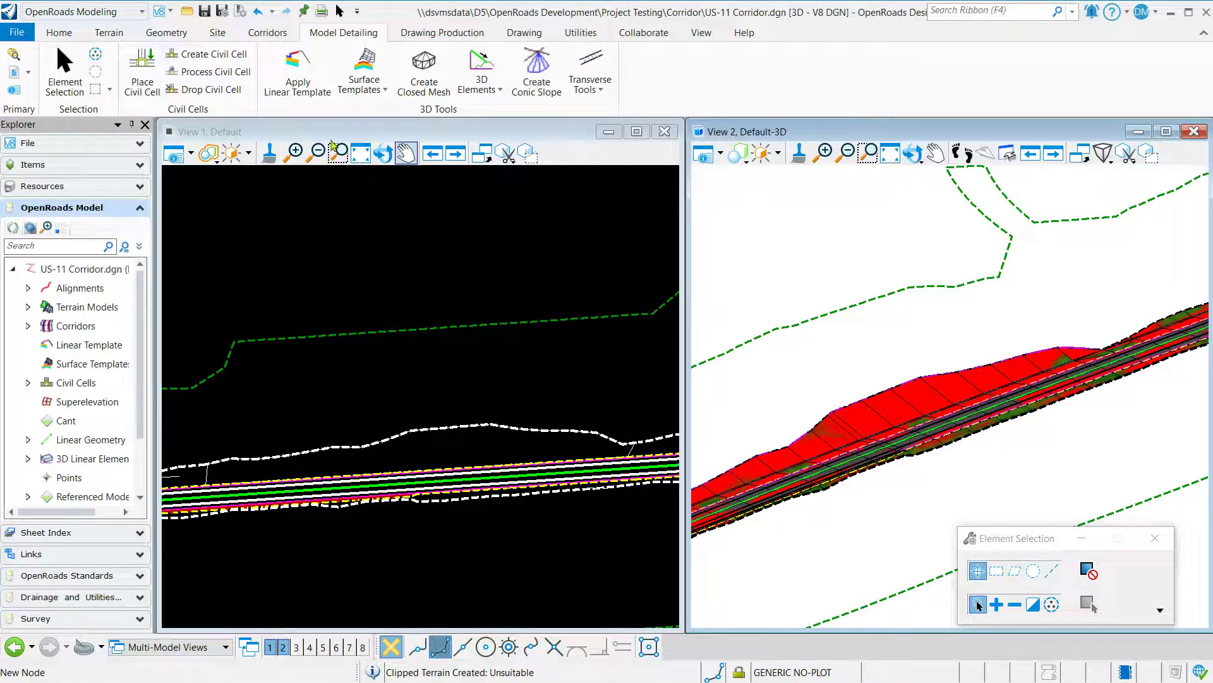
left_click(386, 93)
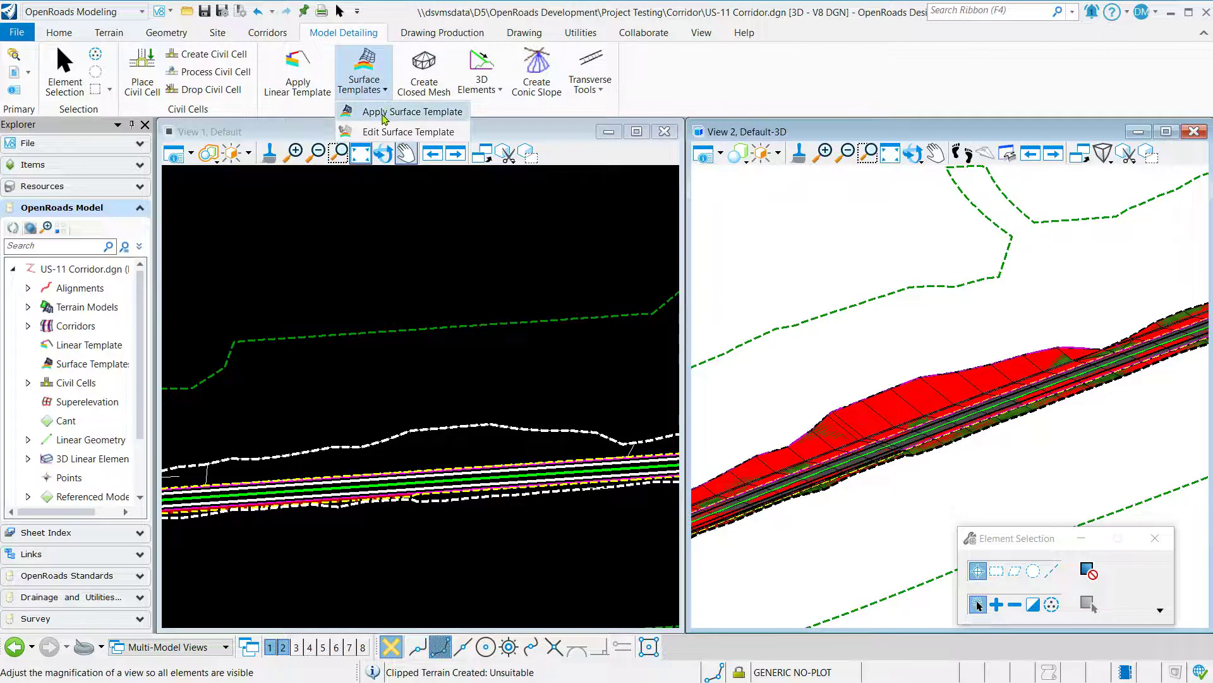
left_click(383, 112)
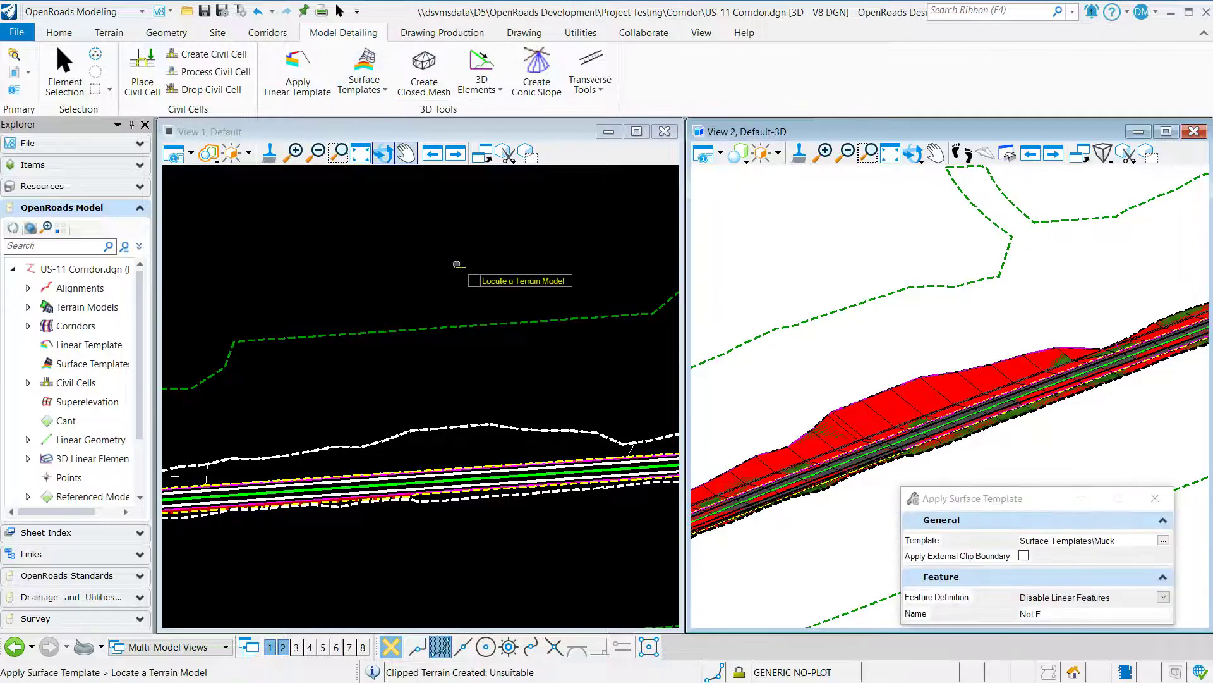
scroll(1082, 338, "up", 4)
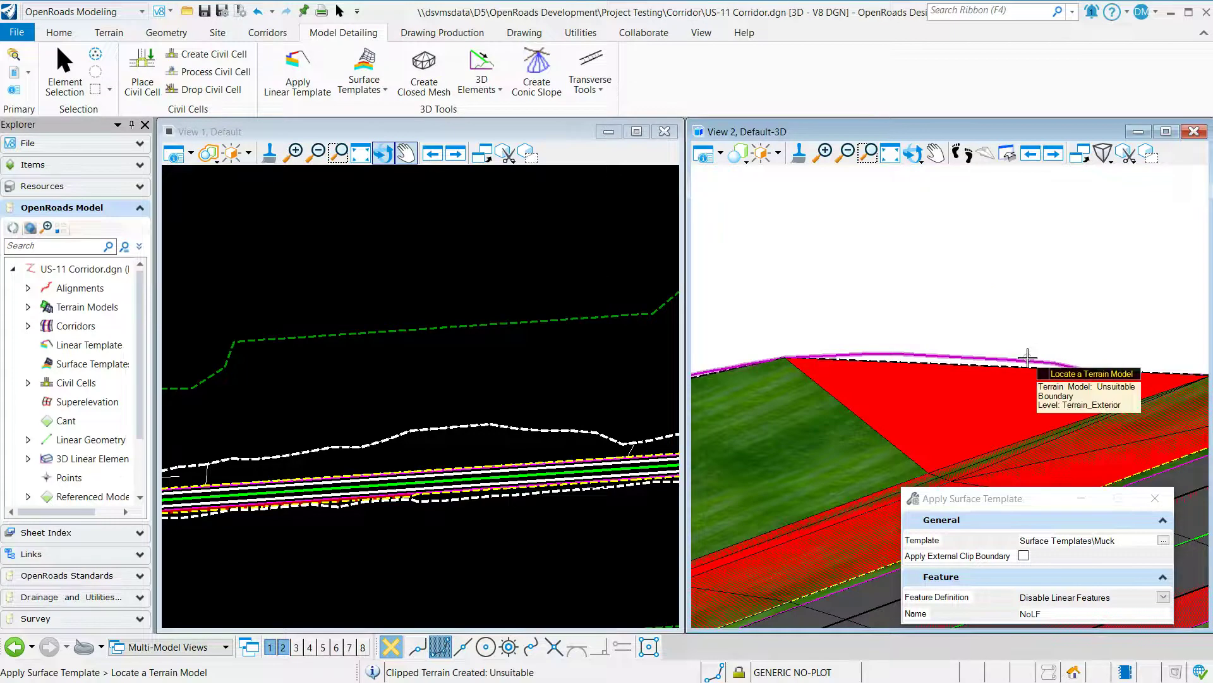
left_click(1027, 358)
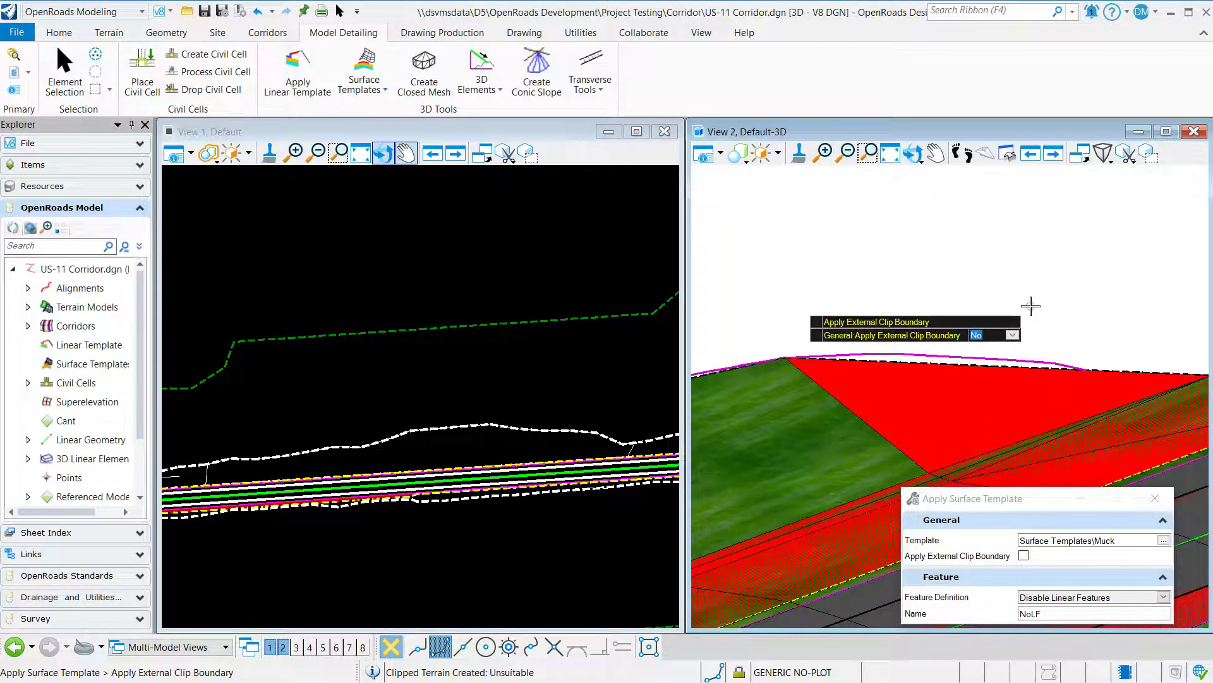
left_click(1031, 307)
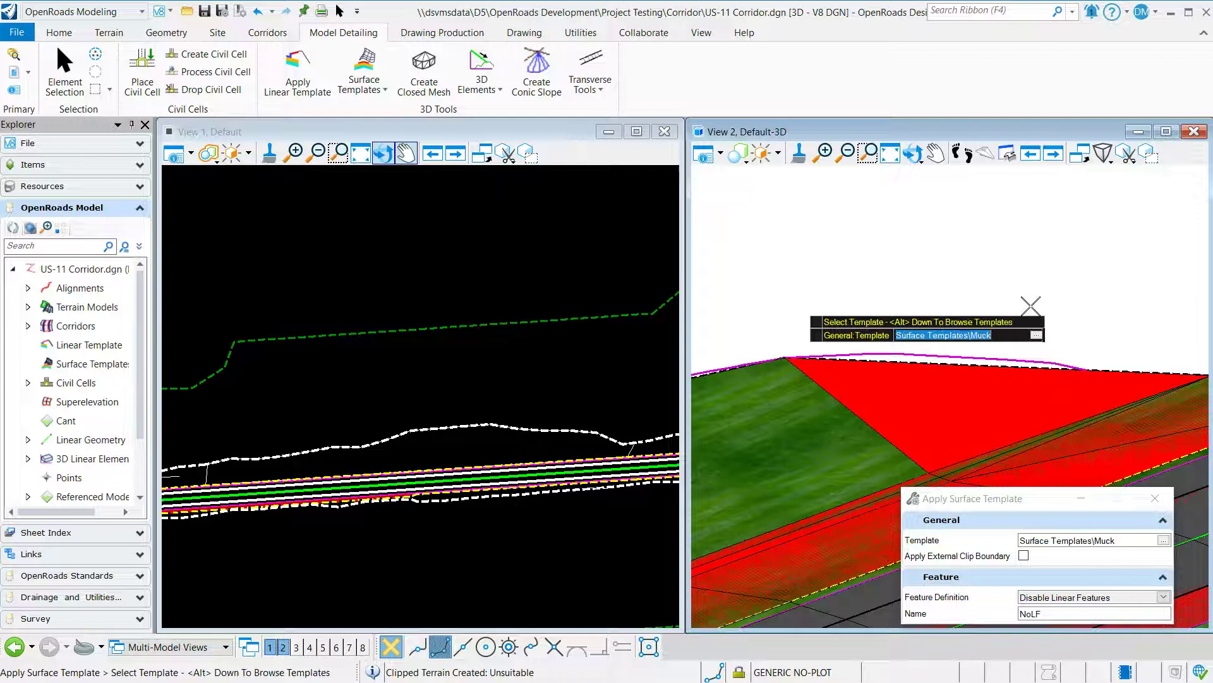
Step: Apply the Unsuitable Material Undercut surface template to the terrain, keeping the Disable Linear Features feature definition and the name NoLF
key("alt+Down")
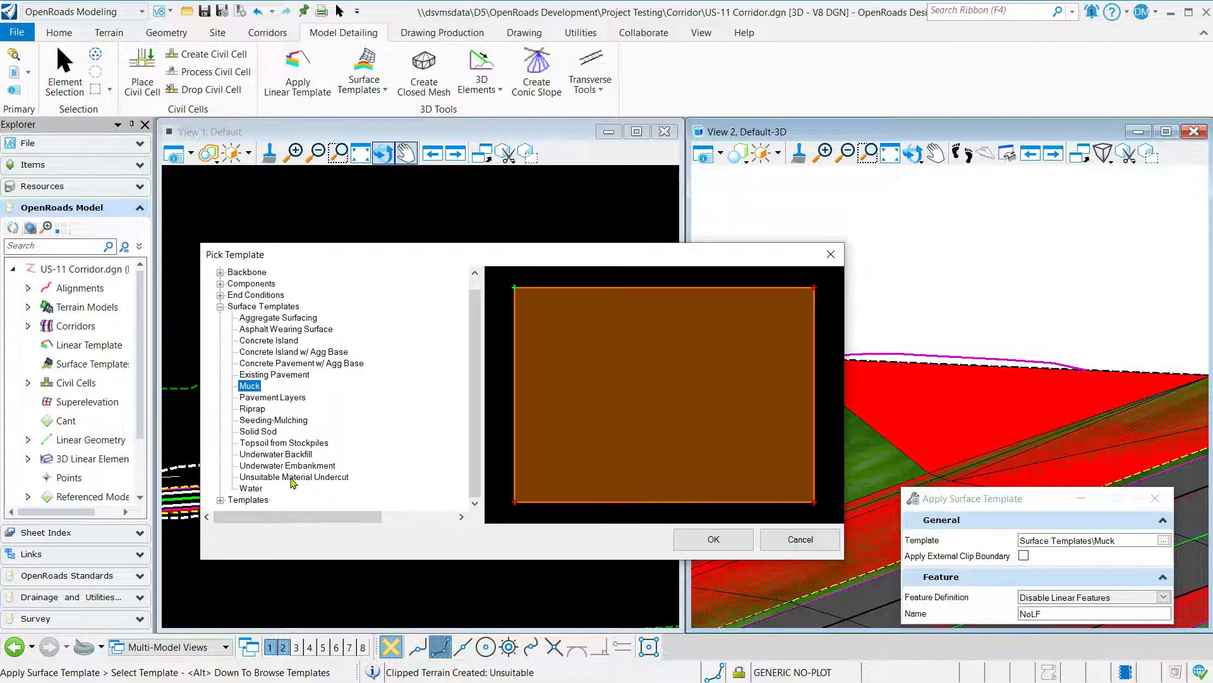
left_click(293, 478)
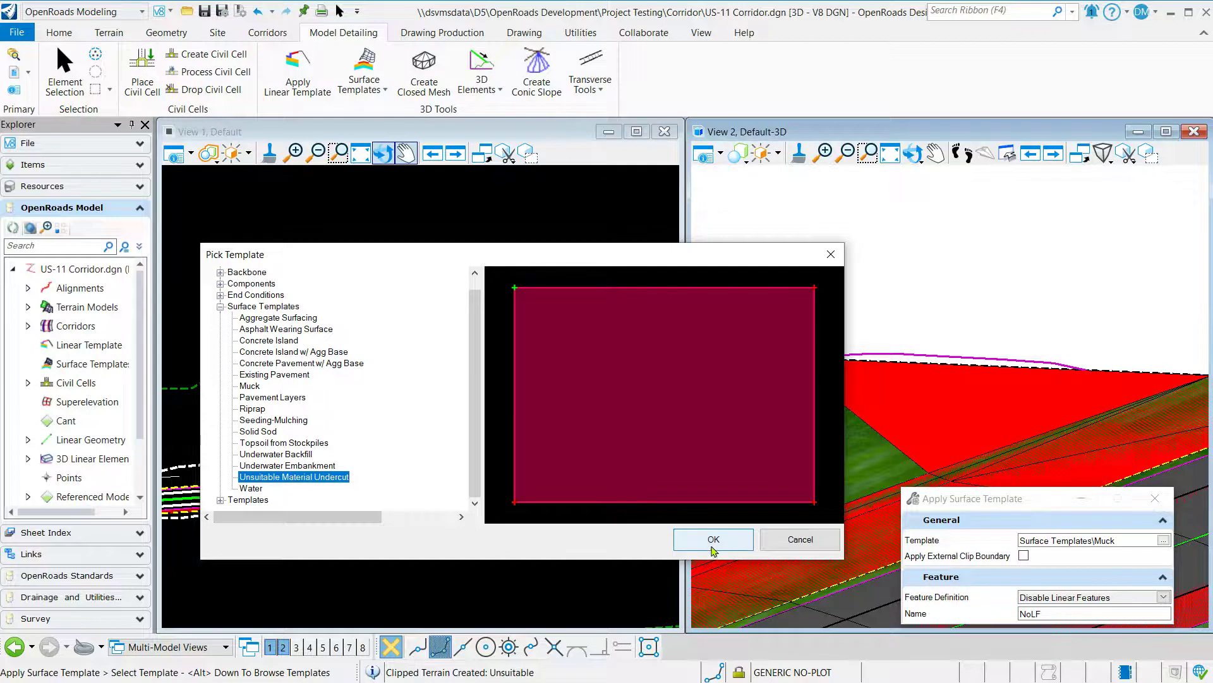
left_click(714, 543)
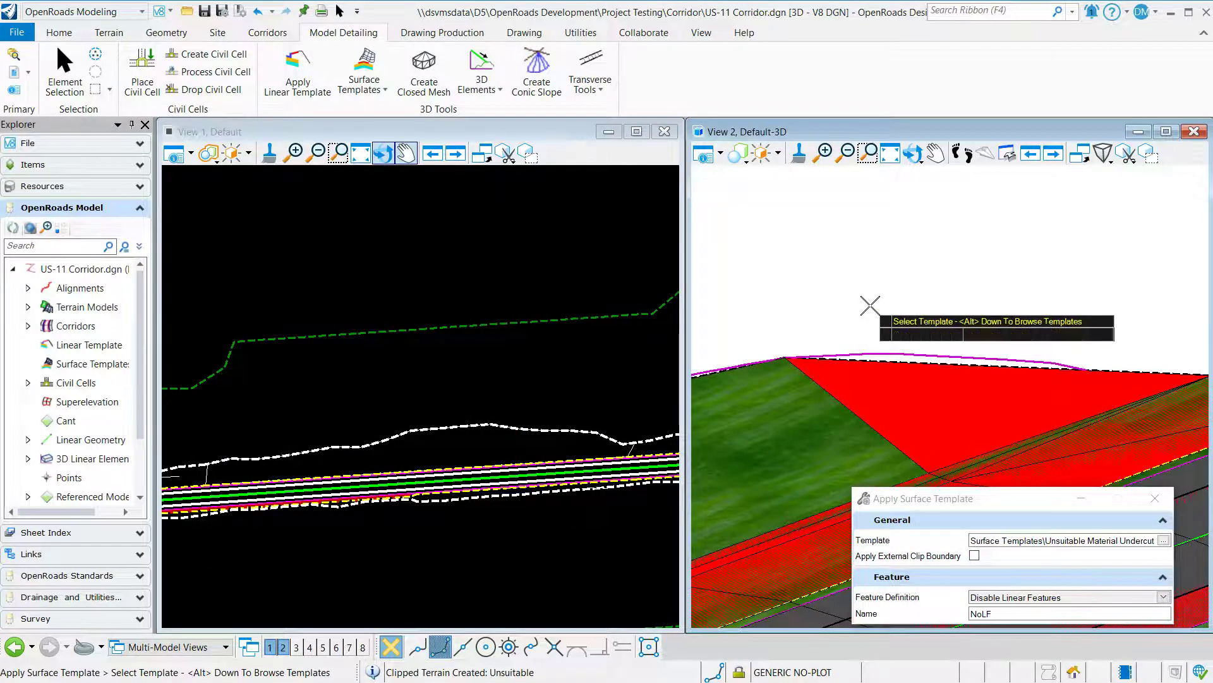
left_click(871, 304)
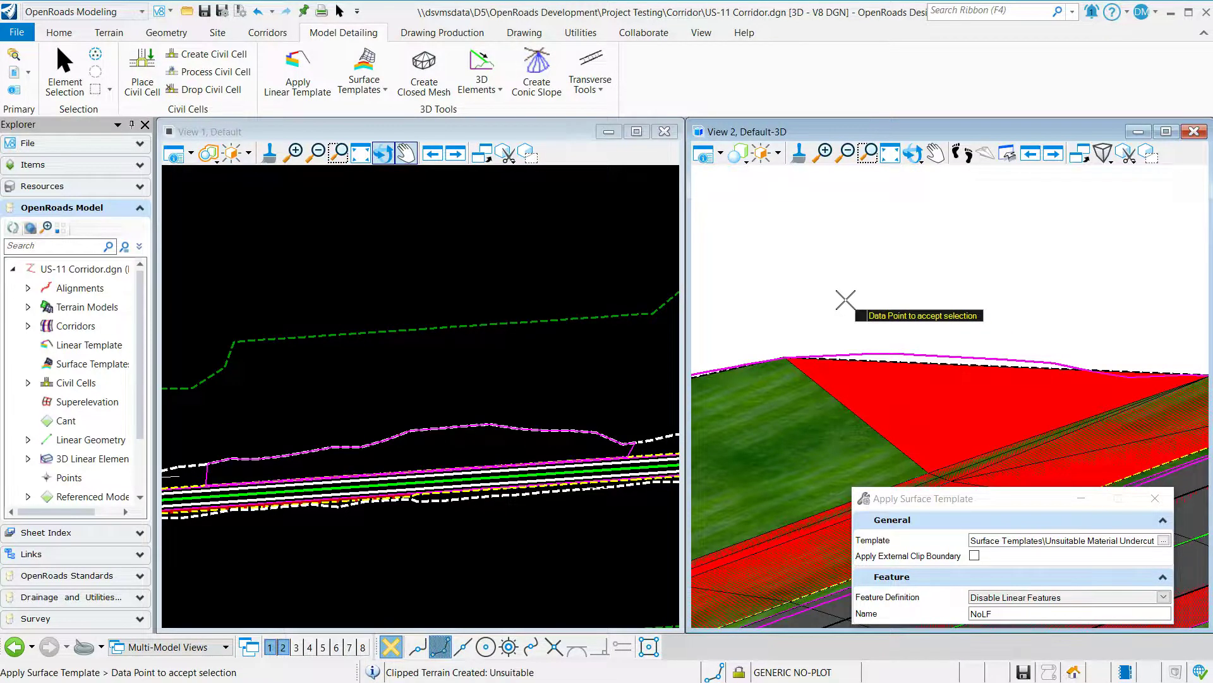
left_click(845, 299)
Step: Examine the extent and both ends of the undercut mesh along the corridor slope in the 3D view
scroll(1001, 352, "down", 5)
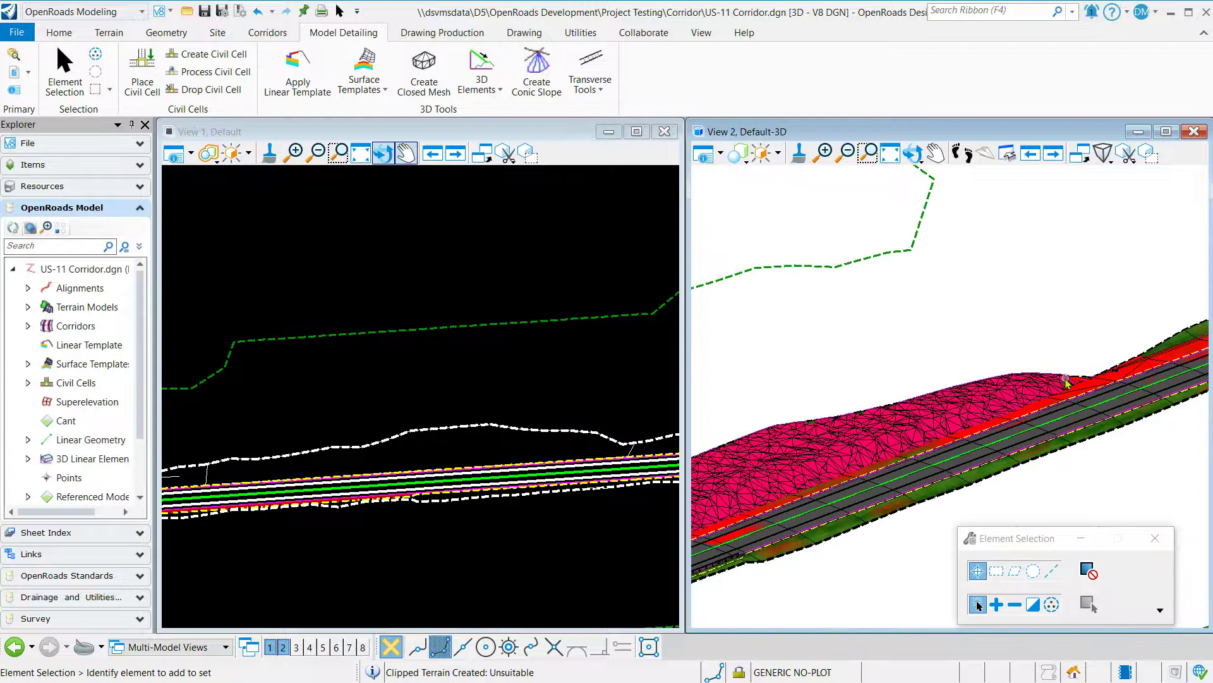
scroll(735, 507, "up", 3)
scroll(733, 506, "down", 2)
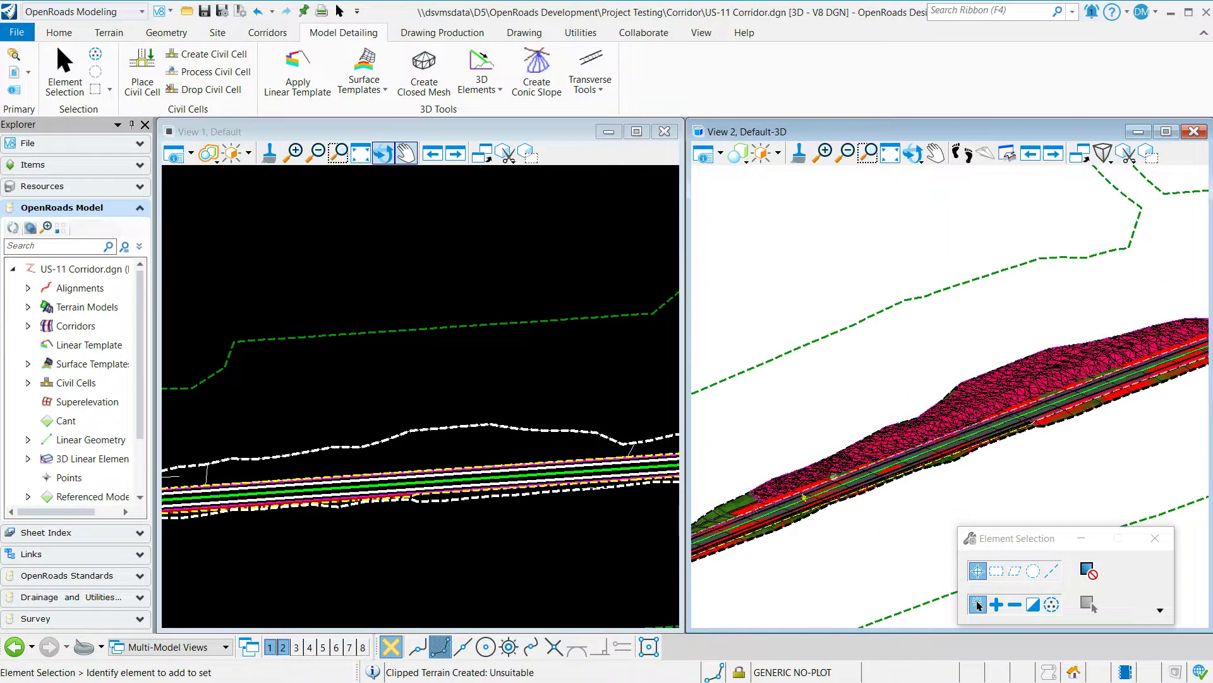
scroll(752, 505, "up", 4)
scroll(759, 501, "up", 4)
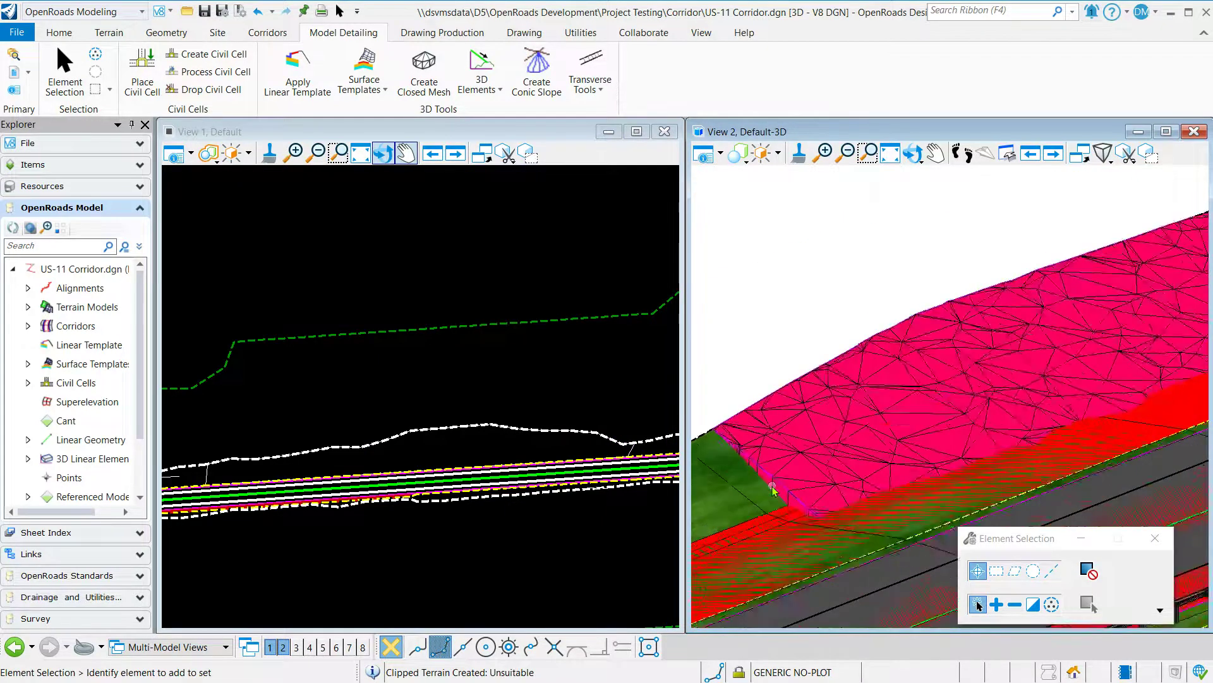
scroll(763, 498, "down", 6)
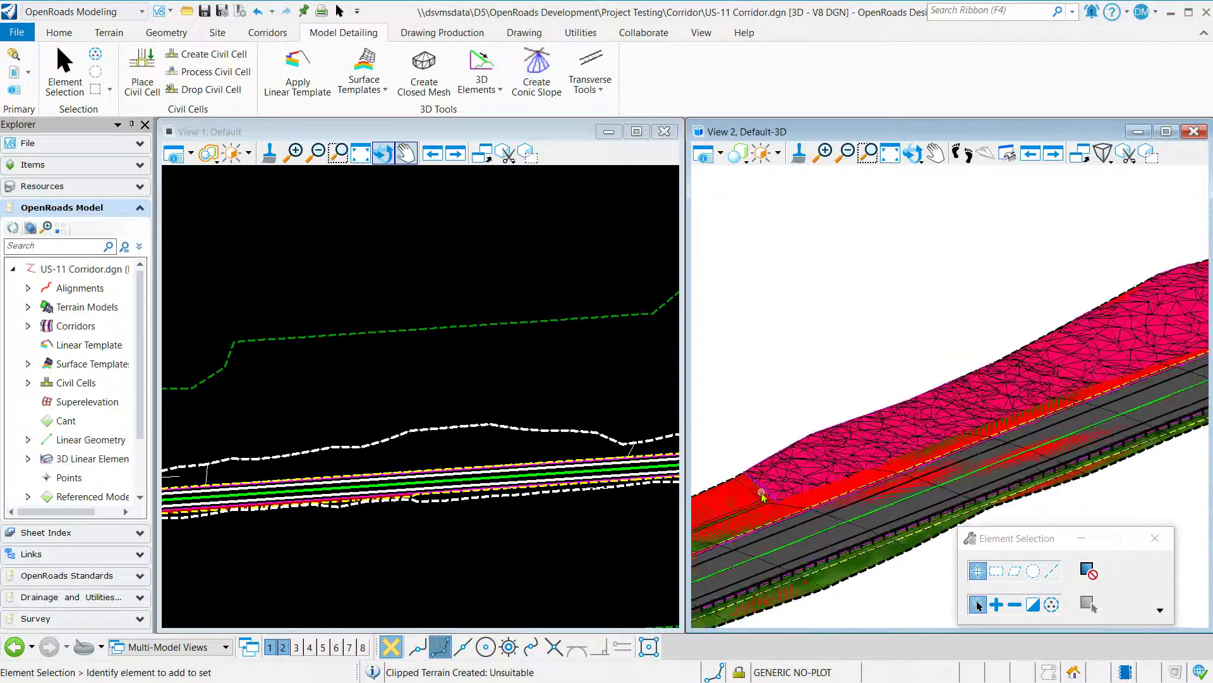
scroll(1031, 362, "up", 2)
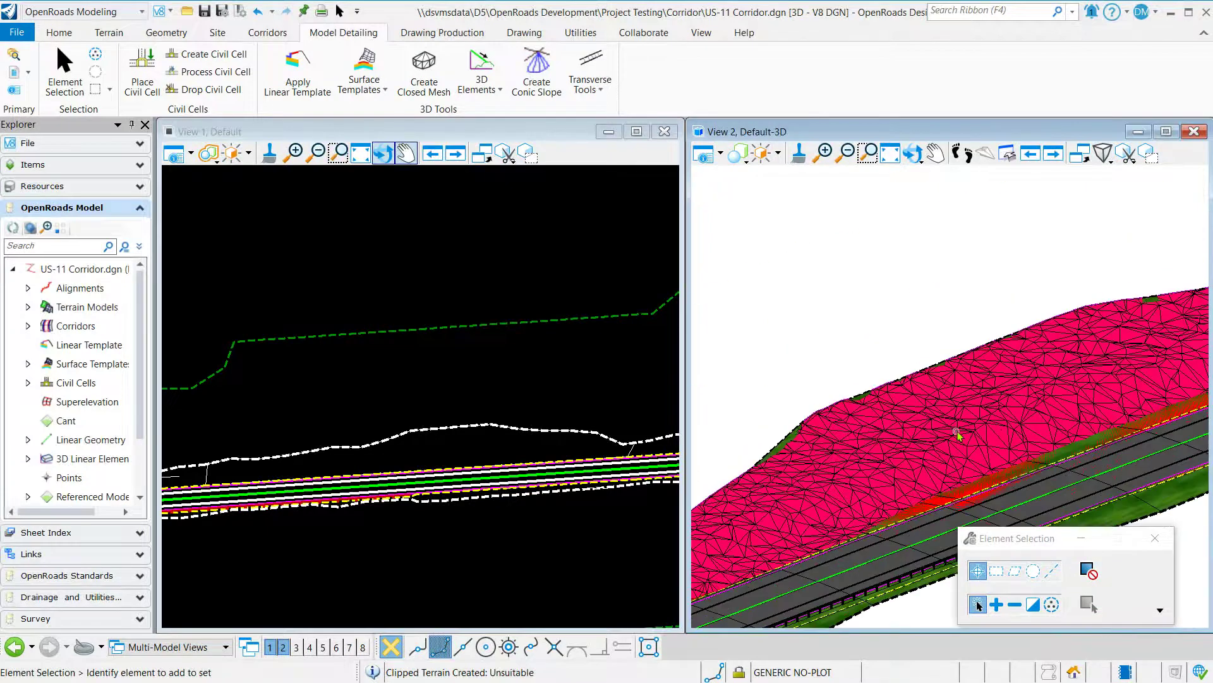
scroll(878, 471, "down", 2)
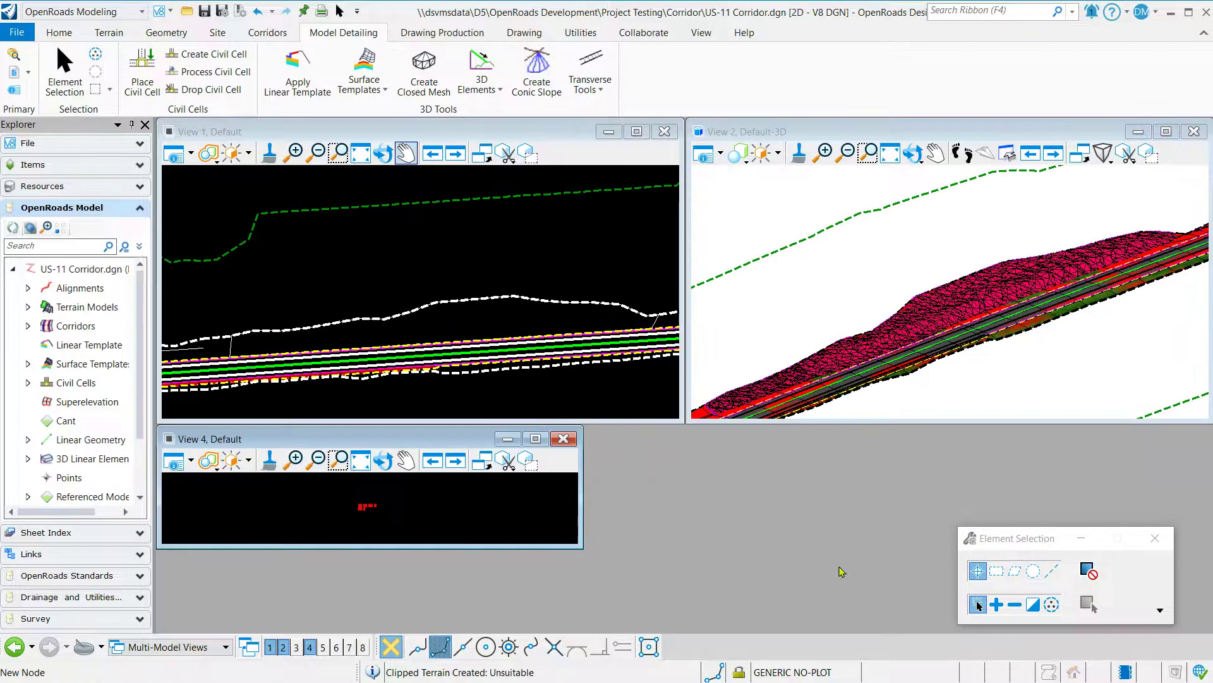
Step: Enlarge View 4 to fill the space below the other two views and open the CL US-11 corridor's dynamic cross section in it
left_click_drag(501, 496, 1209, 494)
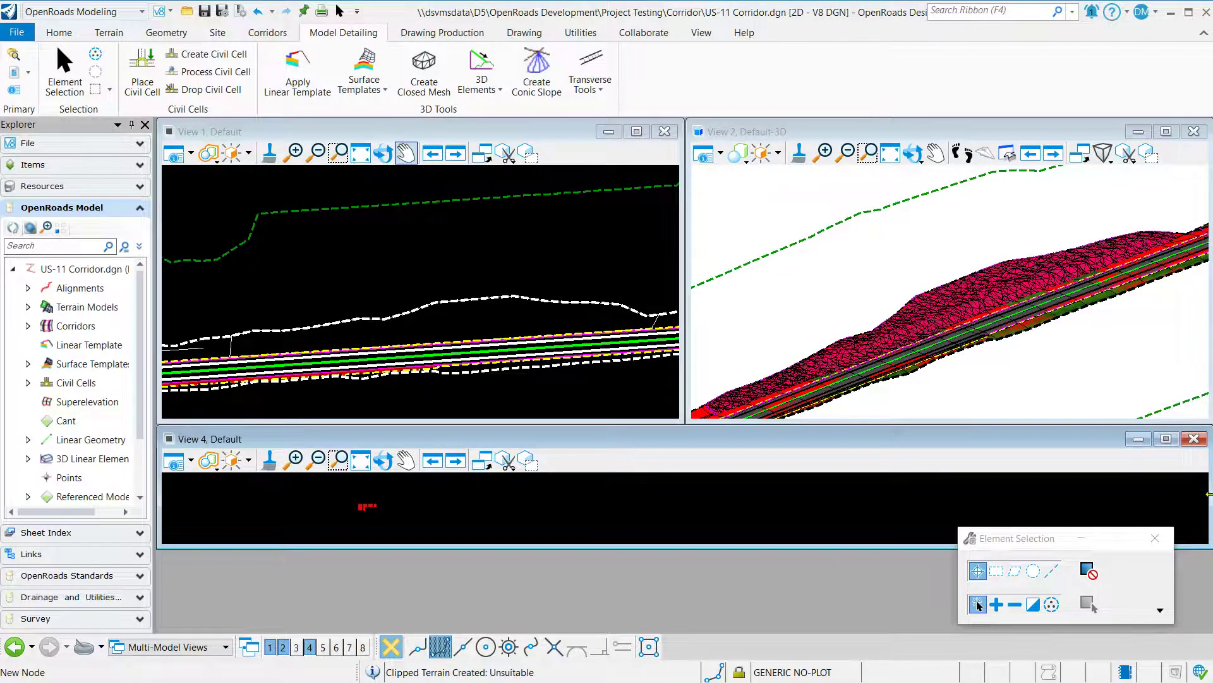
left_click_drag(731, 544, 731, 629)
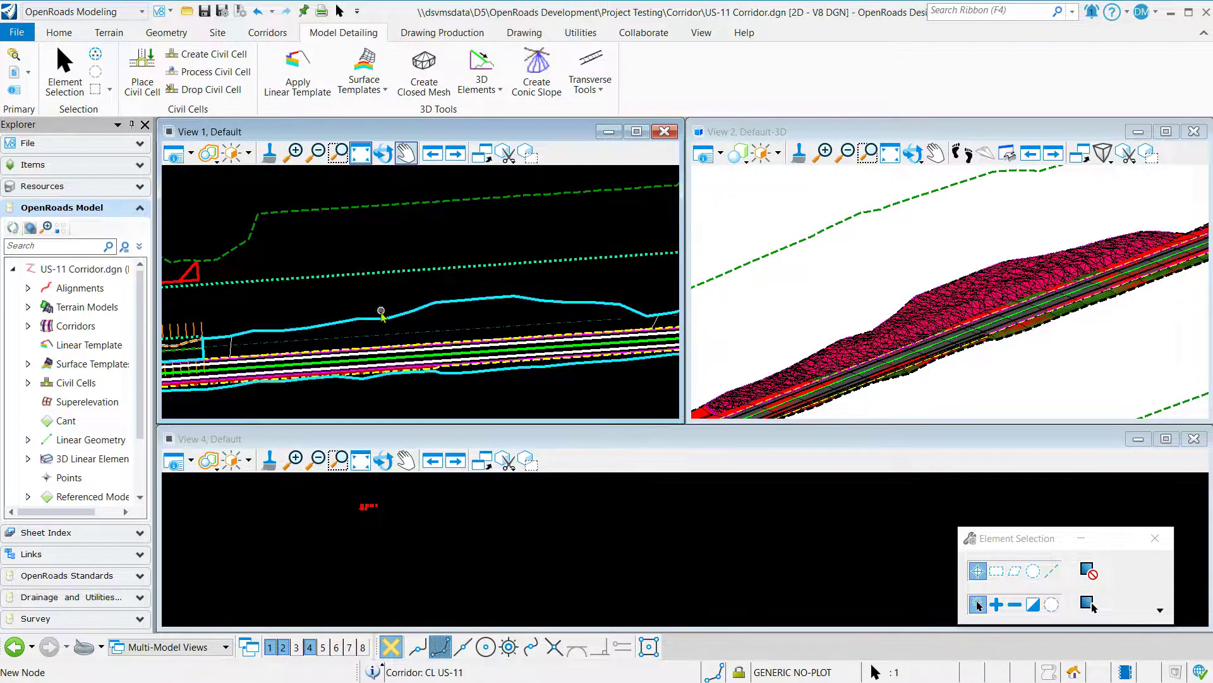
left_click(380, 323)
left_click(380, 323)
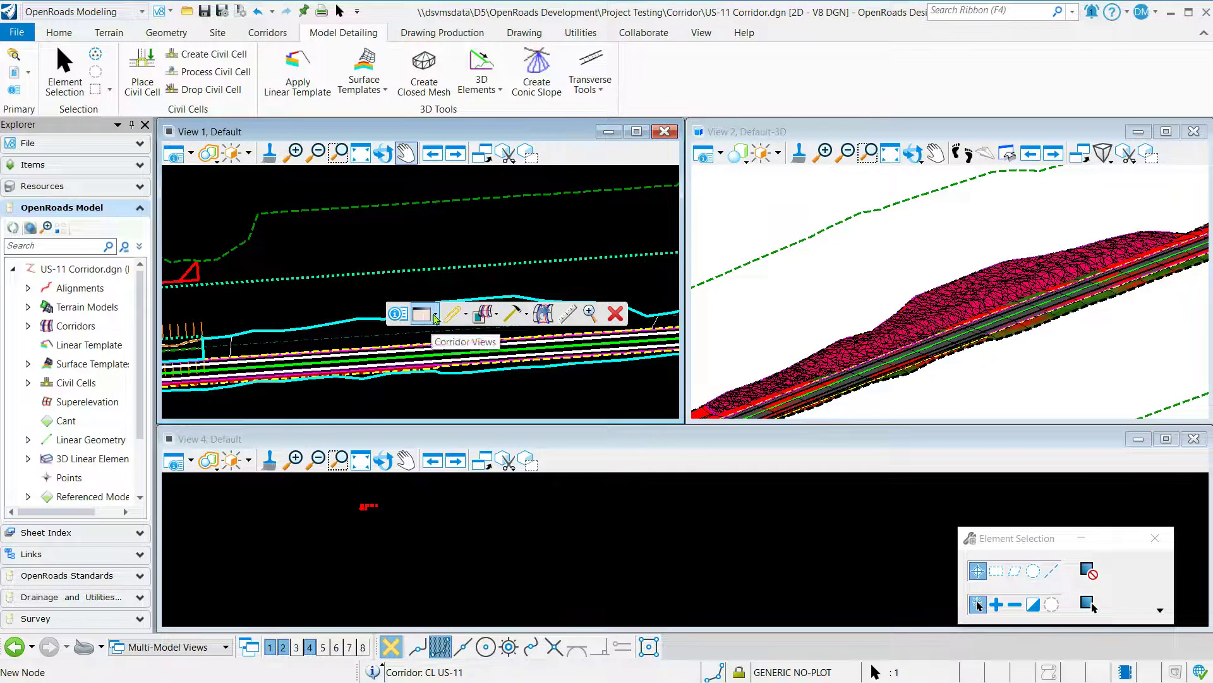
mouse_move(422, 314)
left_click(447, 340)
left_click(487, 514)
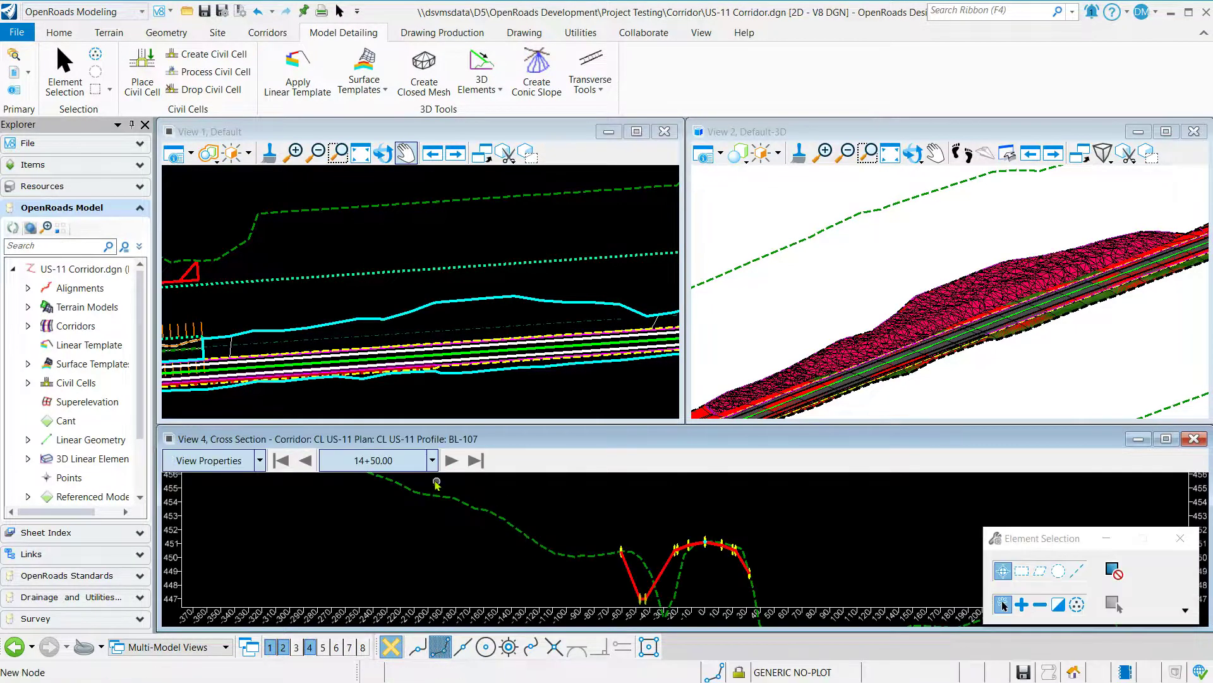
Step: Step through the corridor's cross sections from station 79+50.00 to 84+00.00 and examine the undercut area below the slope
left_click(433, 461)
left_click(341, 491)
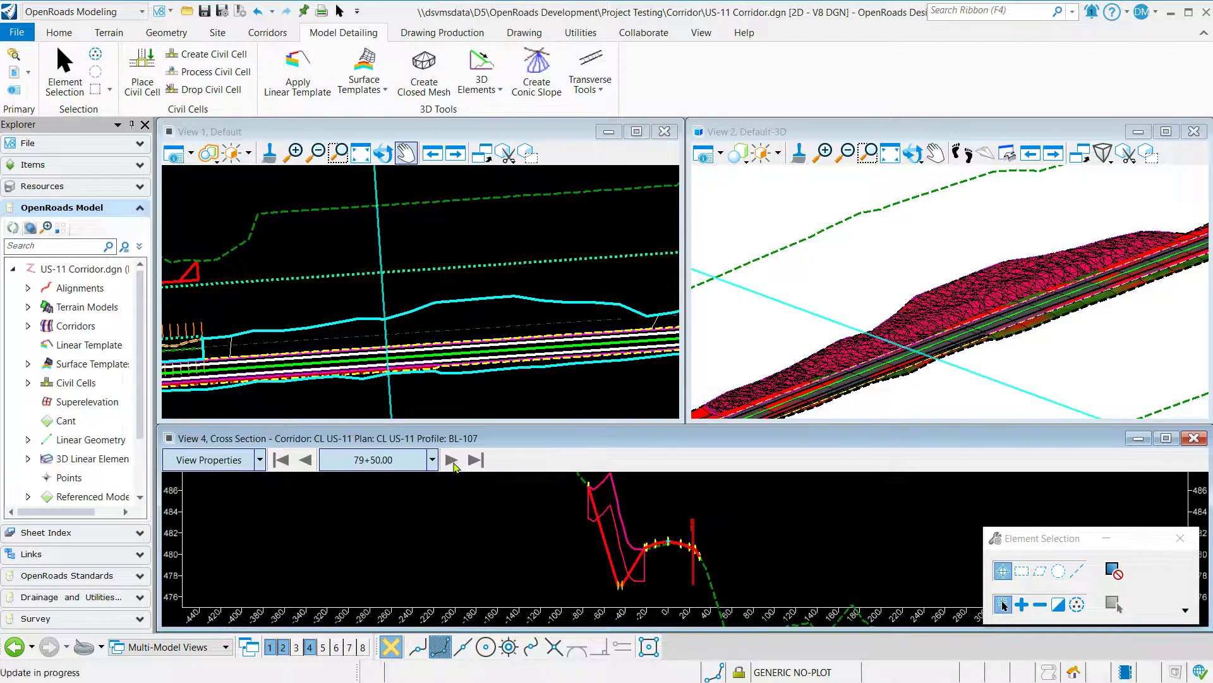
left_click(452, 460)
left_click(452, 459)
left_click(451, 459)
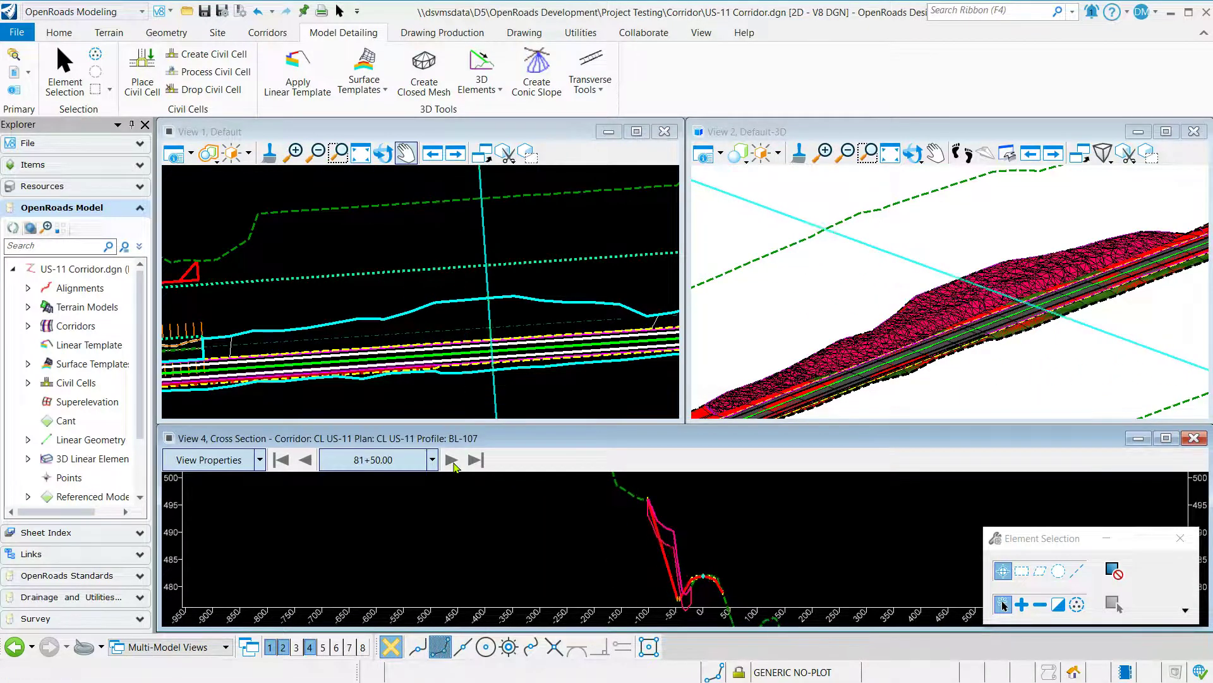
left_click(452, 459)
left_click(452, 459)
left_click(452, 459)
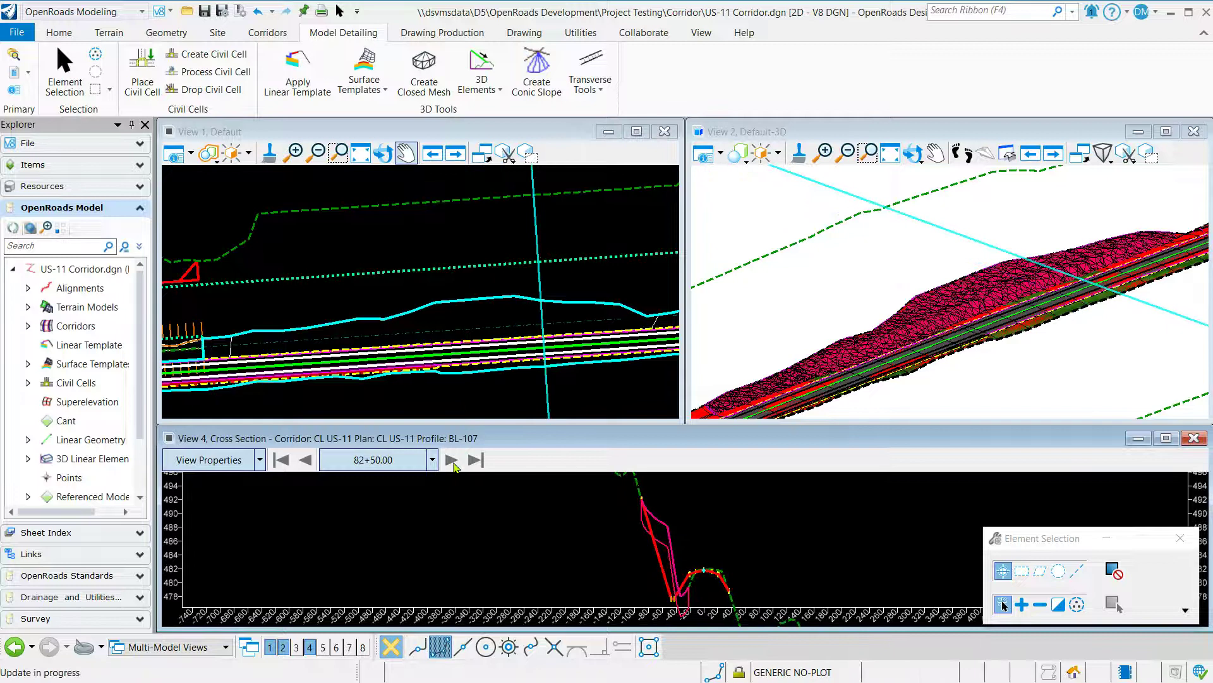
left_click(452, 460)
left_click(452, 459)
left_click(452, 459)
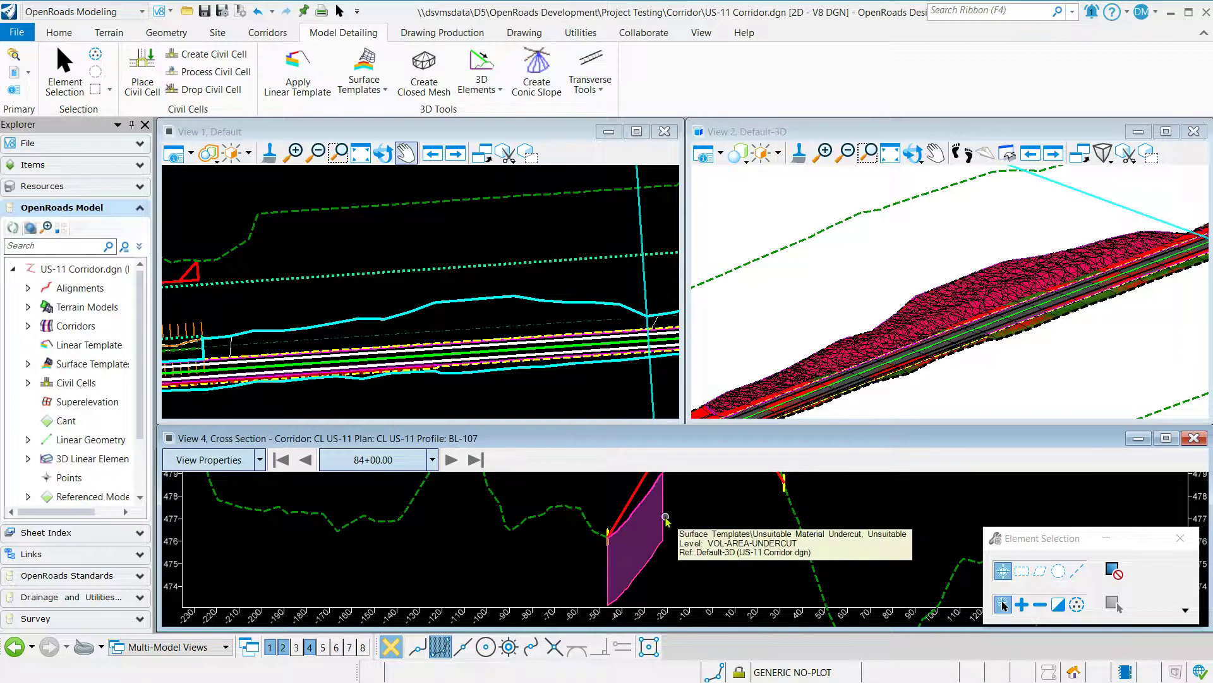
scroll(682, 528, "down", 2)
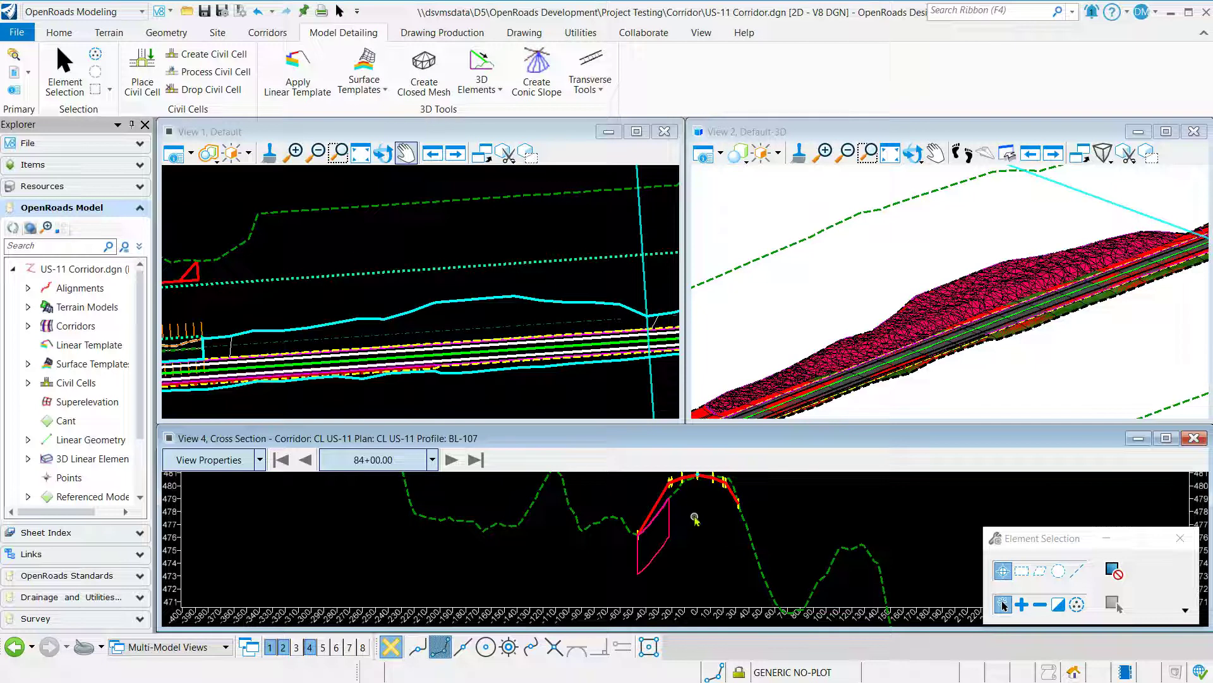
middle_click_drag(689, 535, 697, 554)
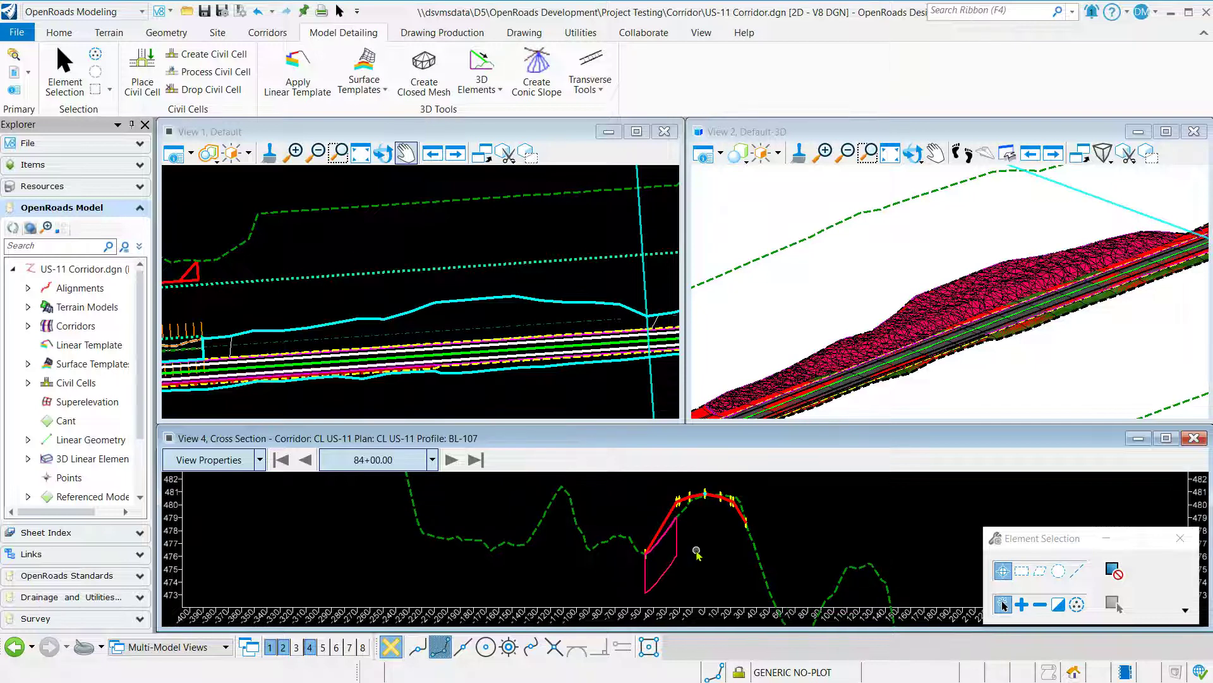